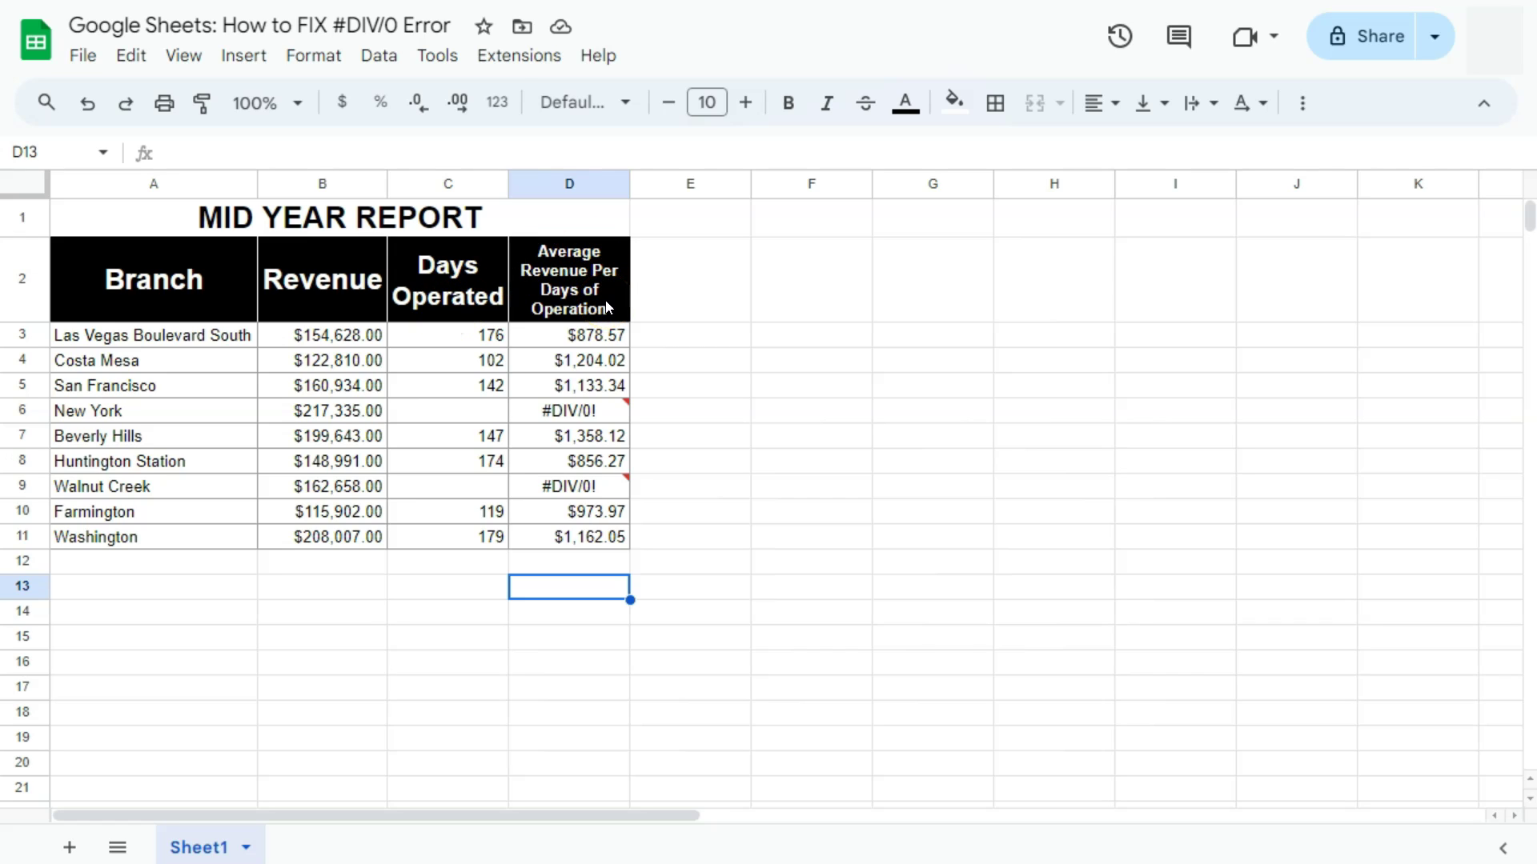
# Inspect the first average formula and the New York and Walnut Creek #DIV/0! results with their empty days-operated cells.
pyautogui.doubleClick(590, 337)
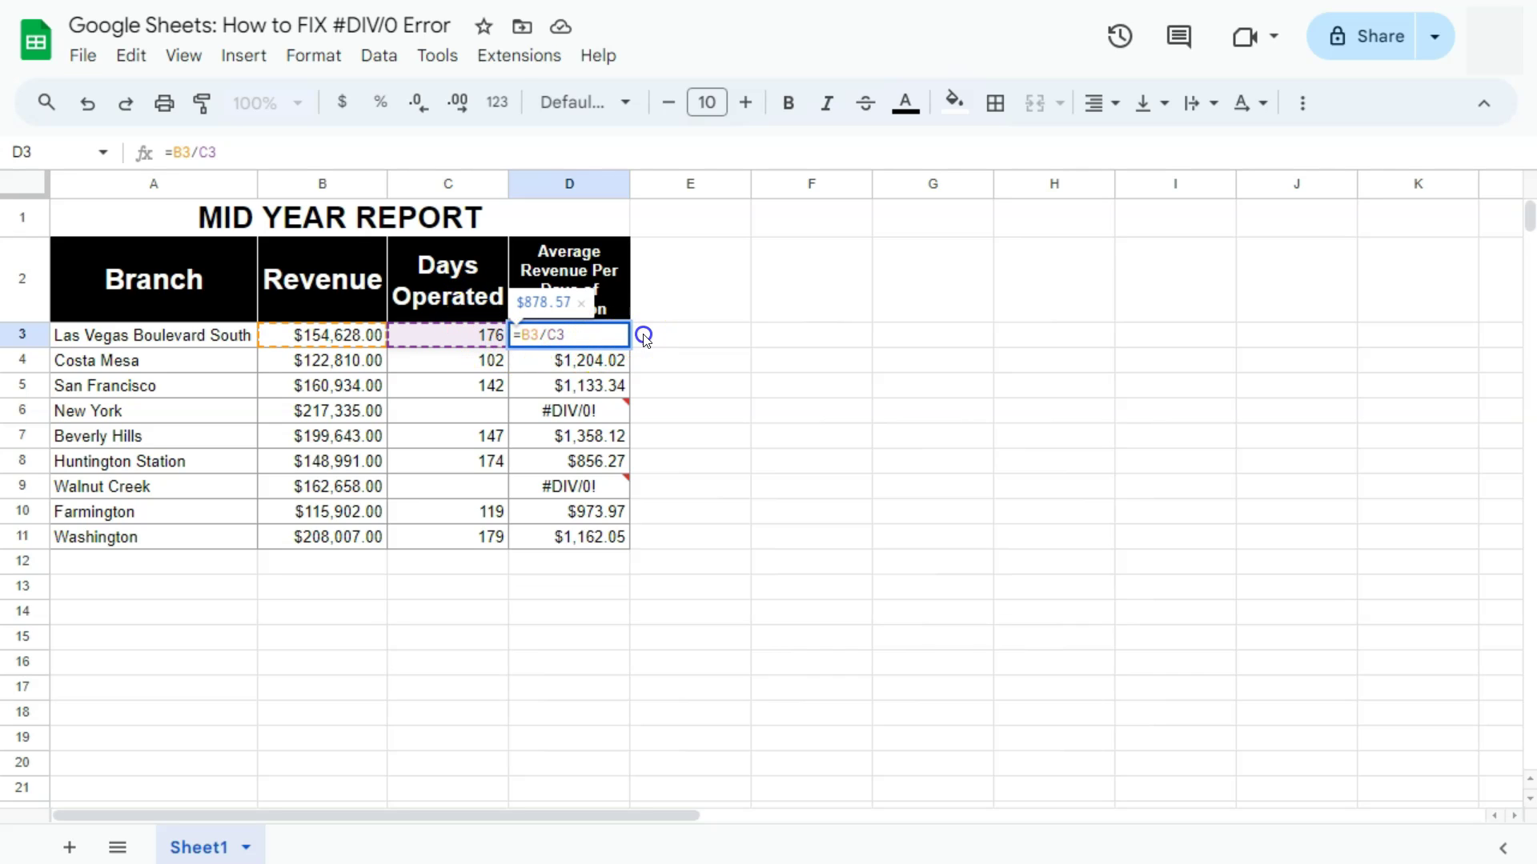
pyautogui.press('Tab')
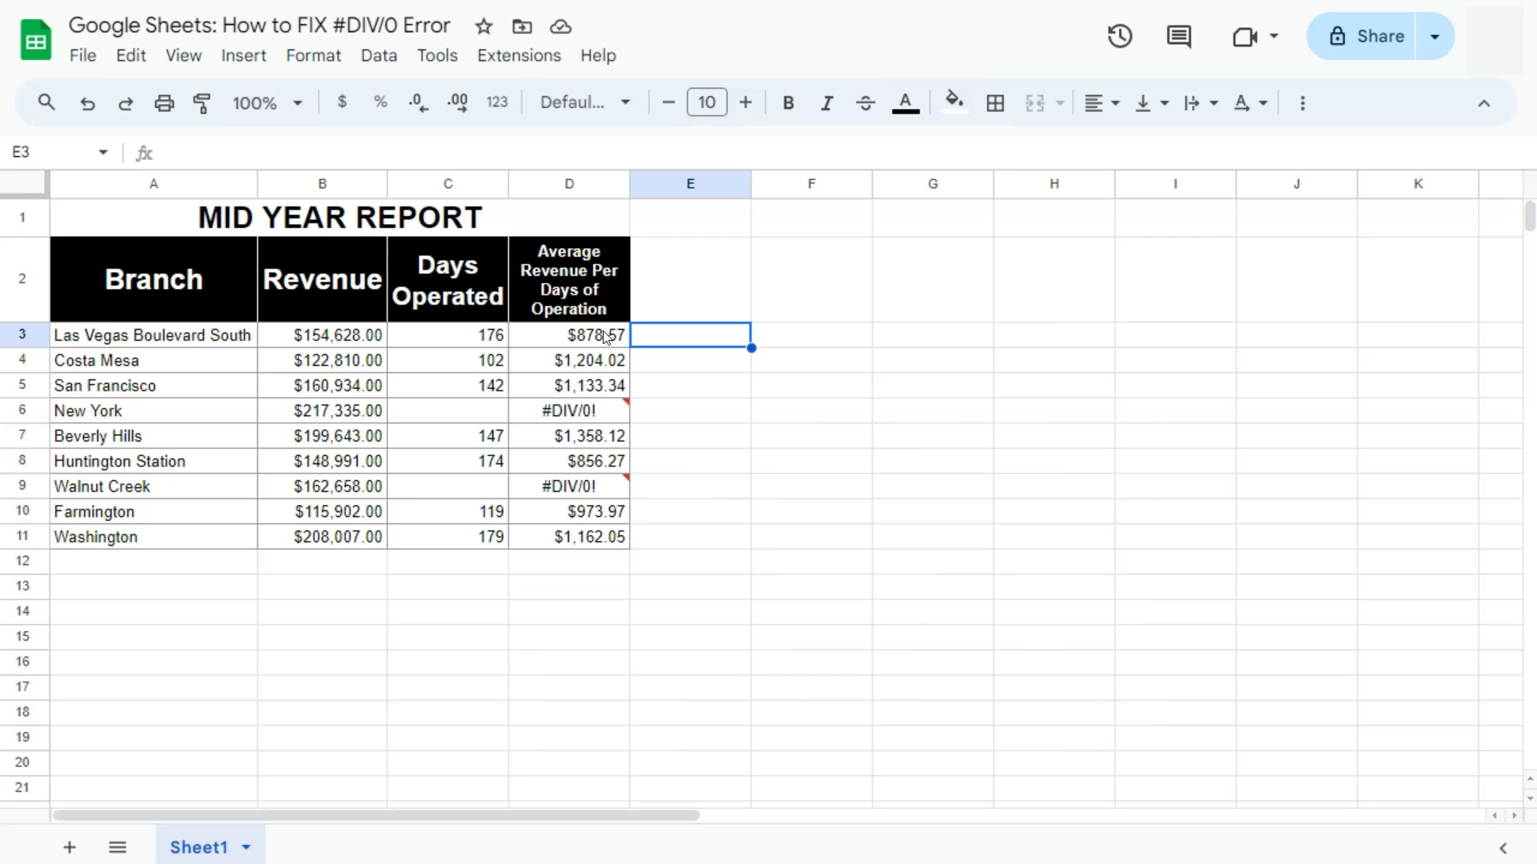
pyautogui.click(601, 409)
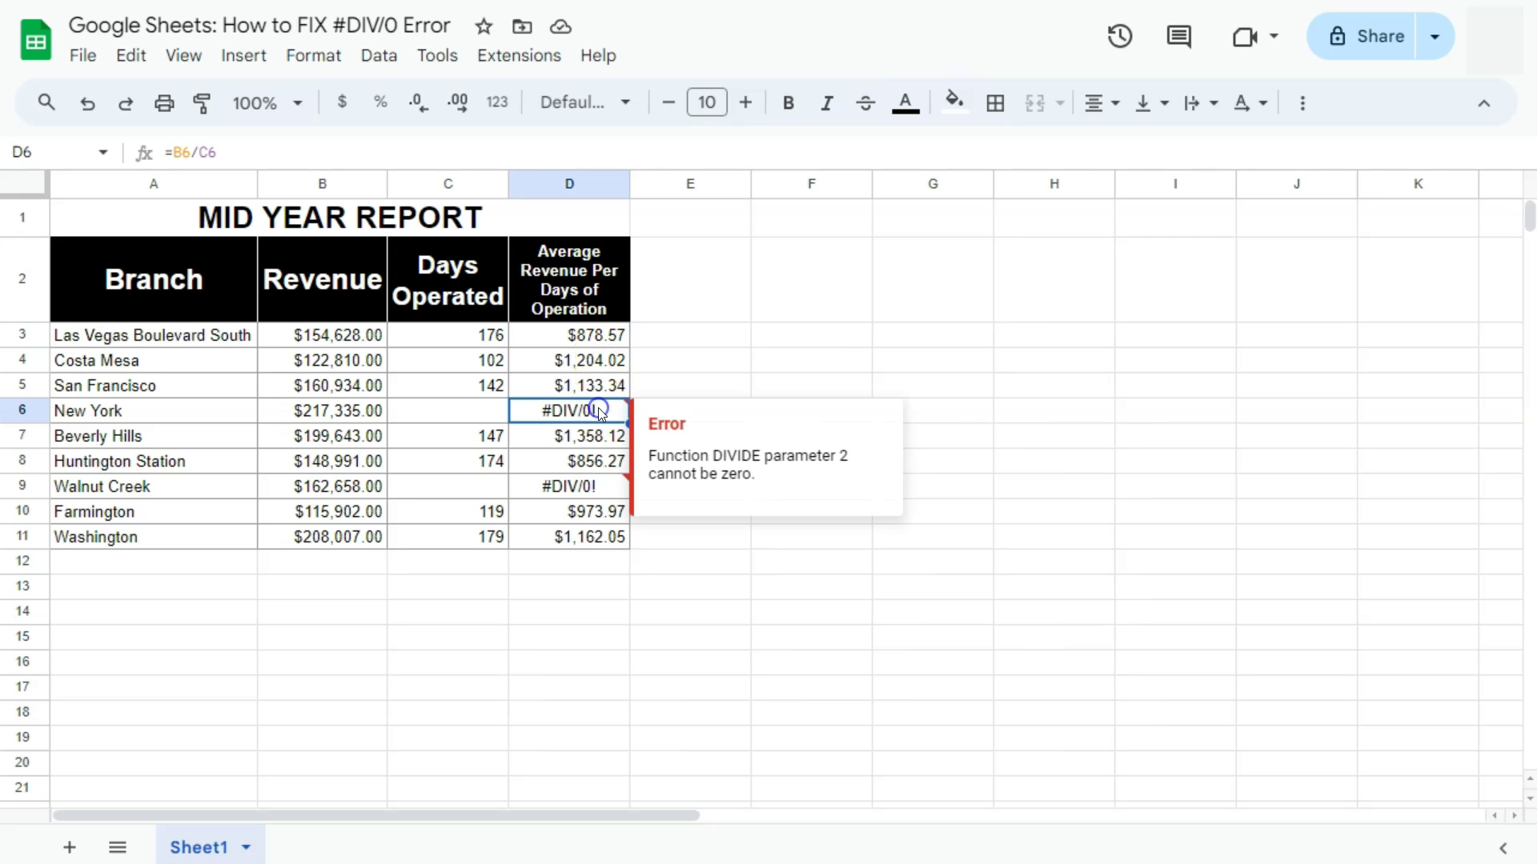
pyautogui.keyDown('ctrl'); pyautogui.click(596, 489); pyautogui.keyUp('ctrl')
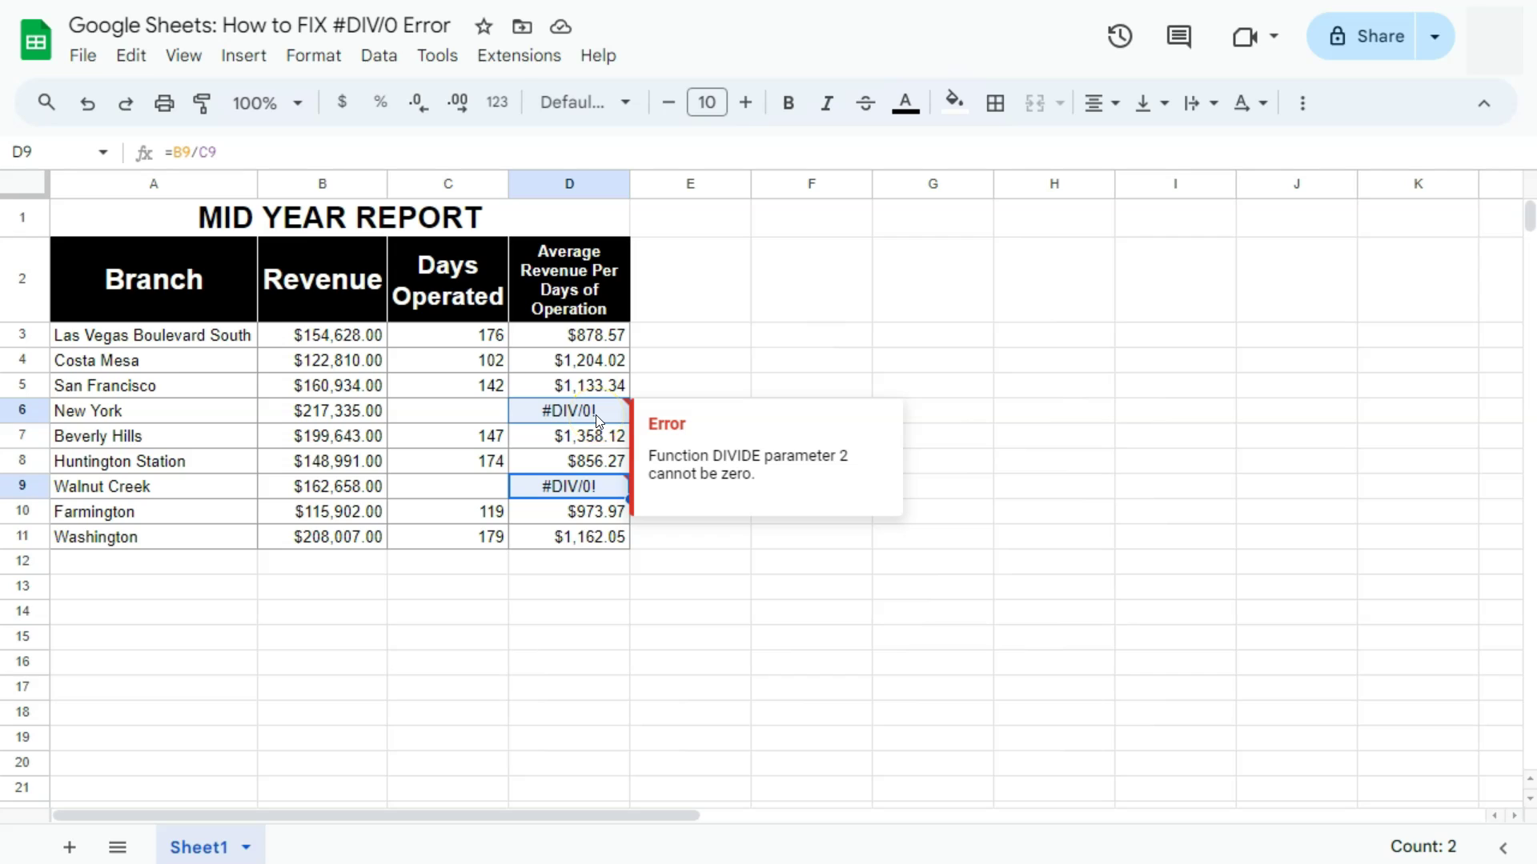
pyautogui.click(466, 410)
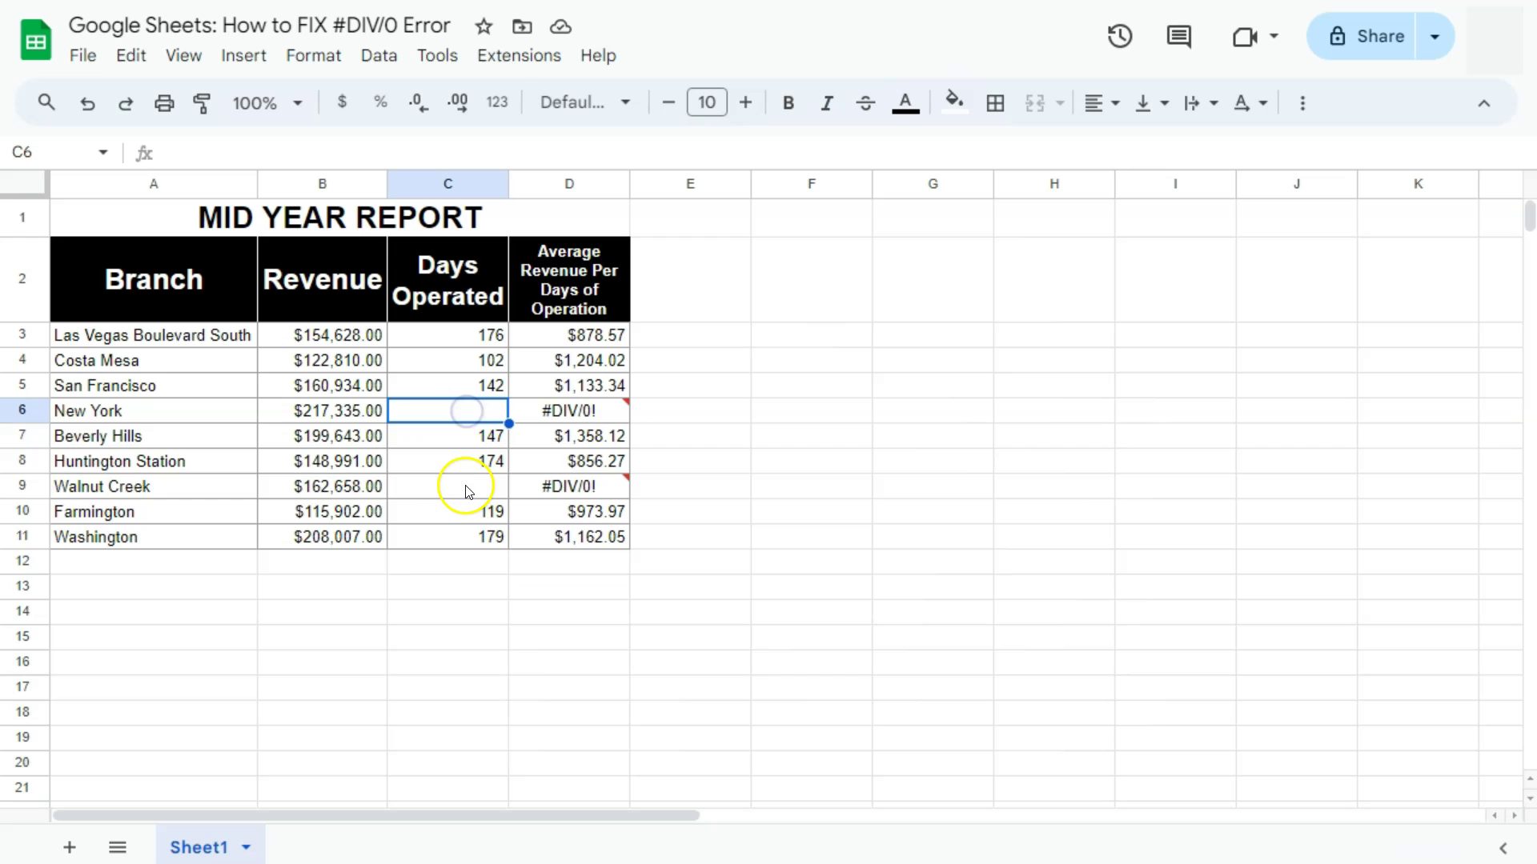
pyautogui.click(468, 488)
pyautogui.click(466, 412)
# Examine New York's average formula against its revenue and blank days-operated cell.
pyautogui.doubleClick(565, 408)
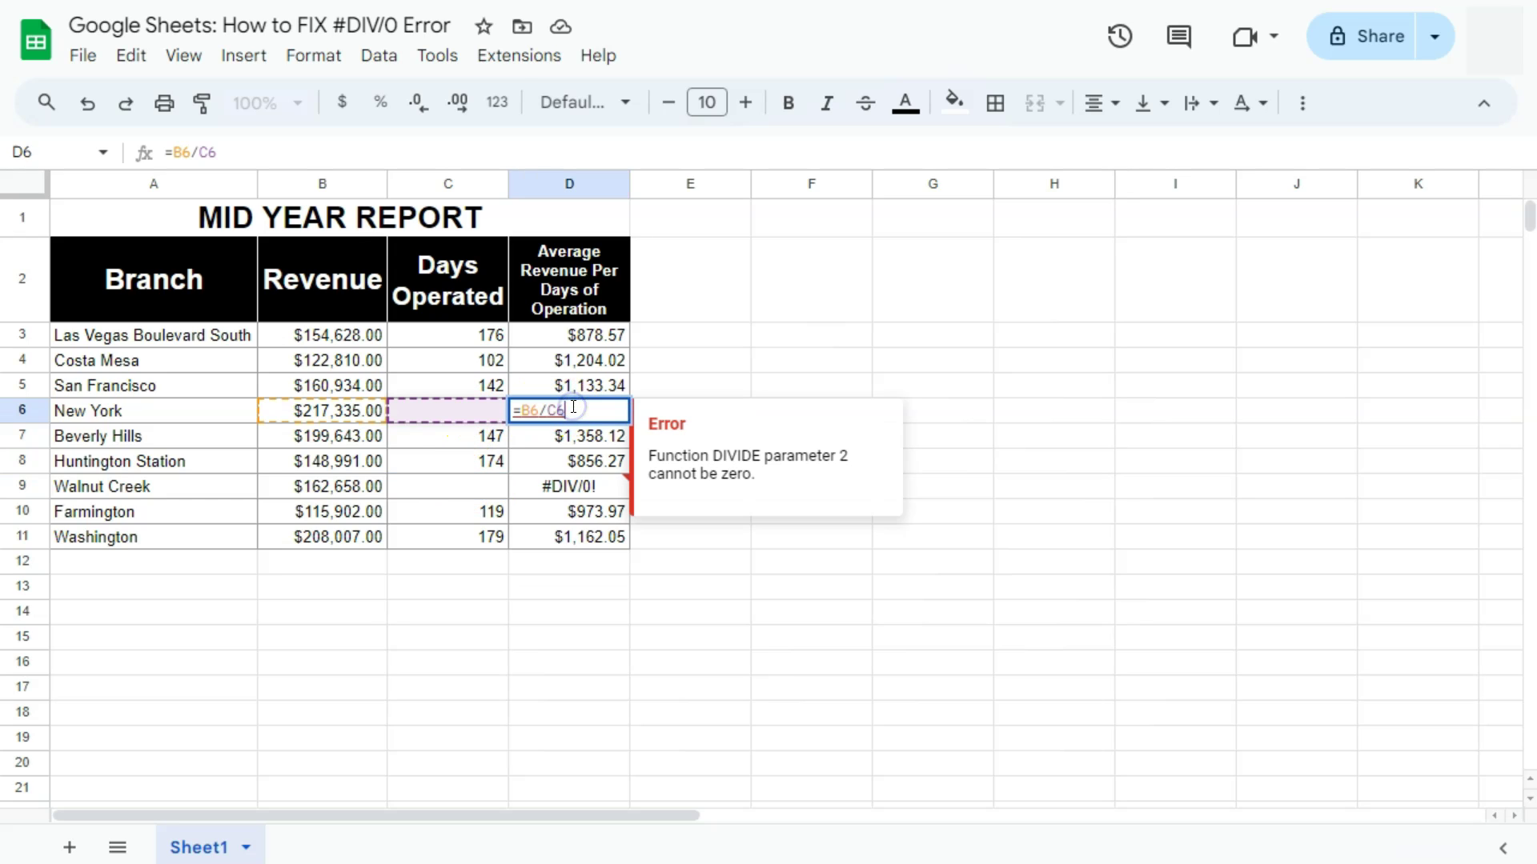
pyautogui.click(345, 412)
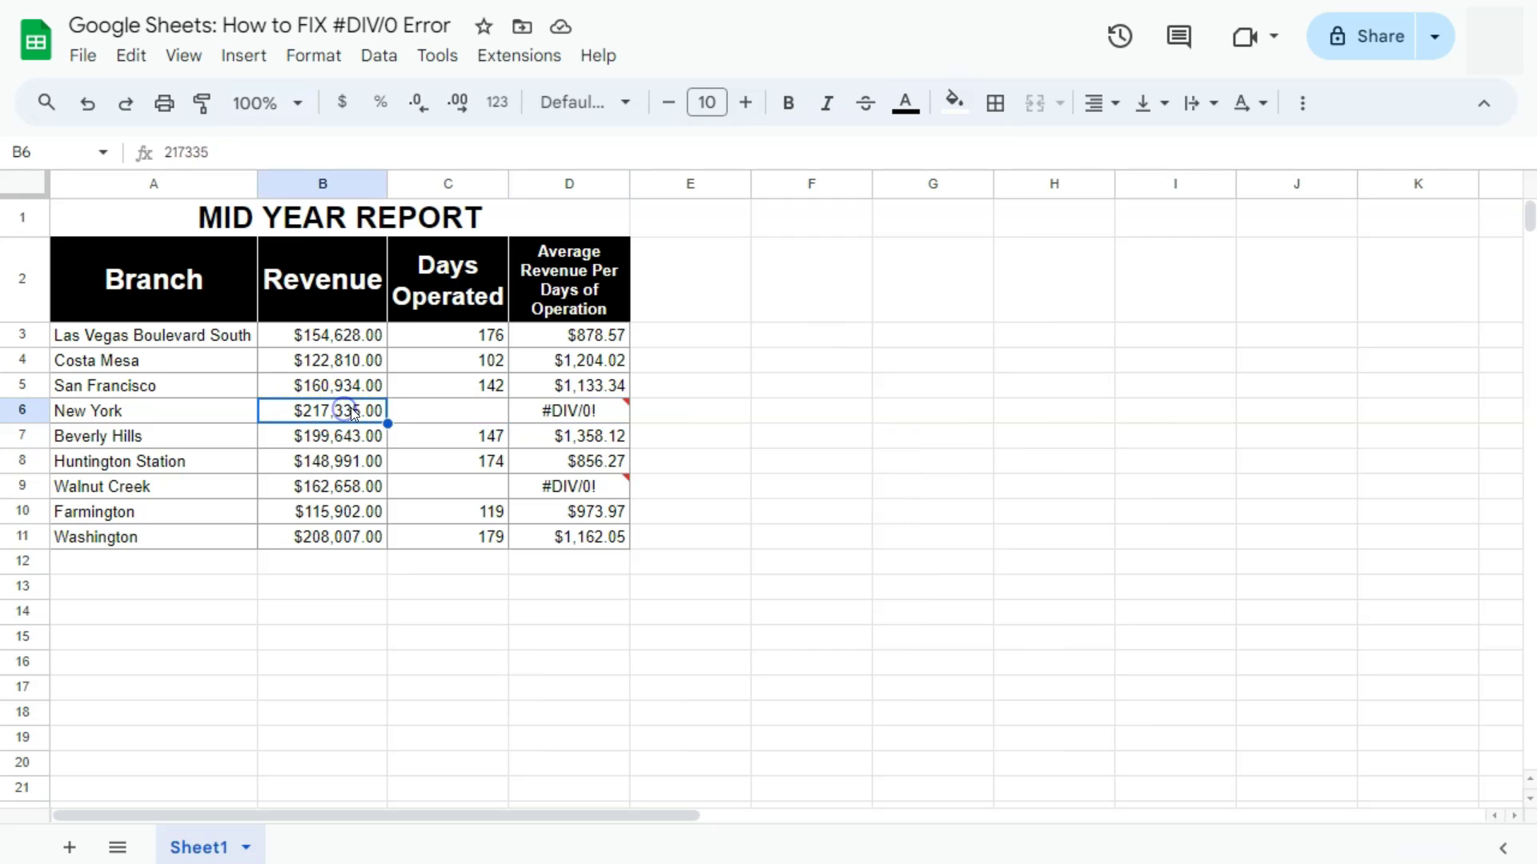
pyautogui.click(436, 408)
pyautogui.click(608, 416)
pyautogui.moveTo(608, 416)
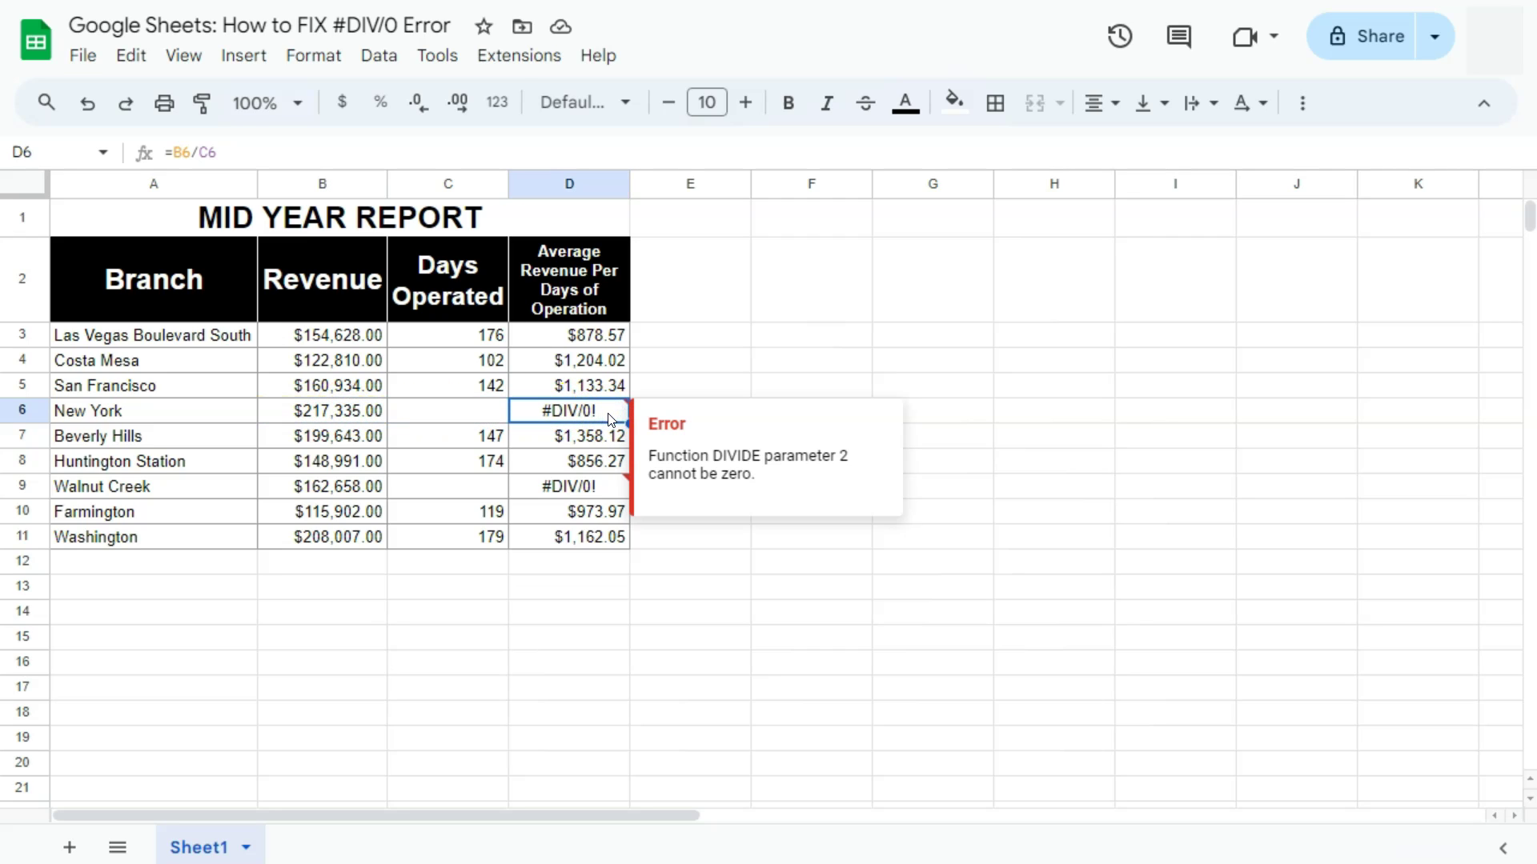
pyautogui.click(599, 416)
# Enter 0 days operated for New York.
pyautogui.click(487, 413)
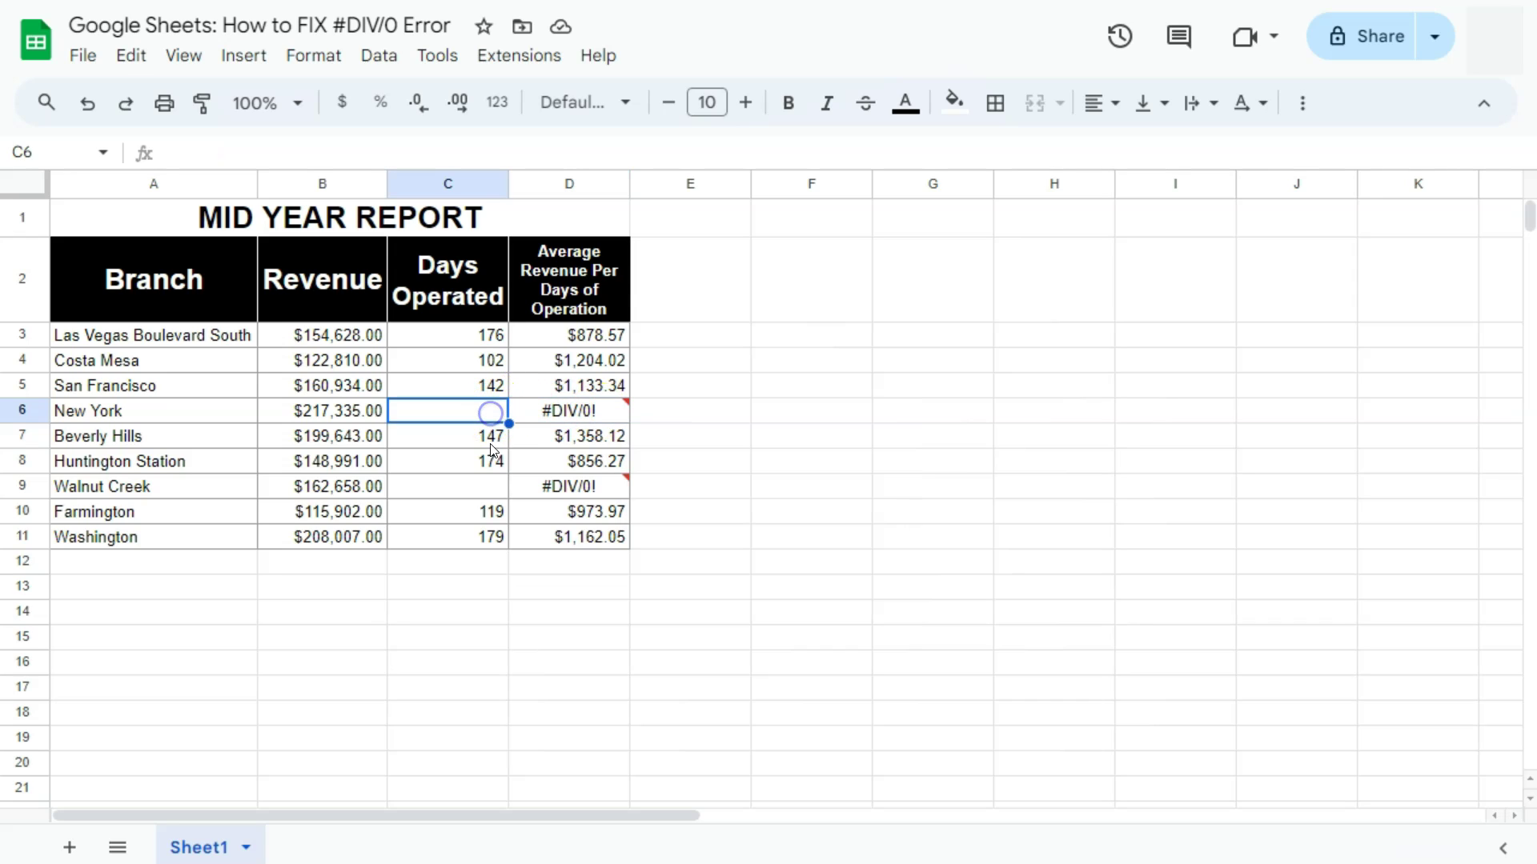
pyautogui.press('Down')
pyautogui.press('Down')
pyautogui.press('Down')
pyautogui.click(487, 413)
pyautogui.click(490, 487)
pyautogui.click(489, 411)
pyautogui.write('0')
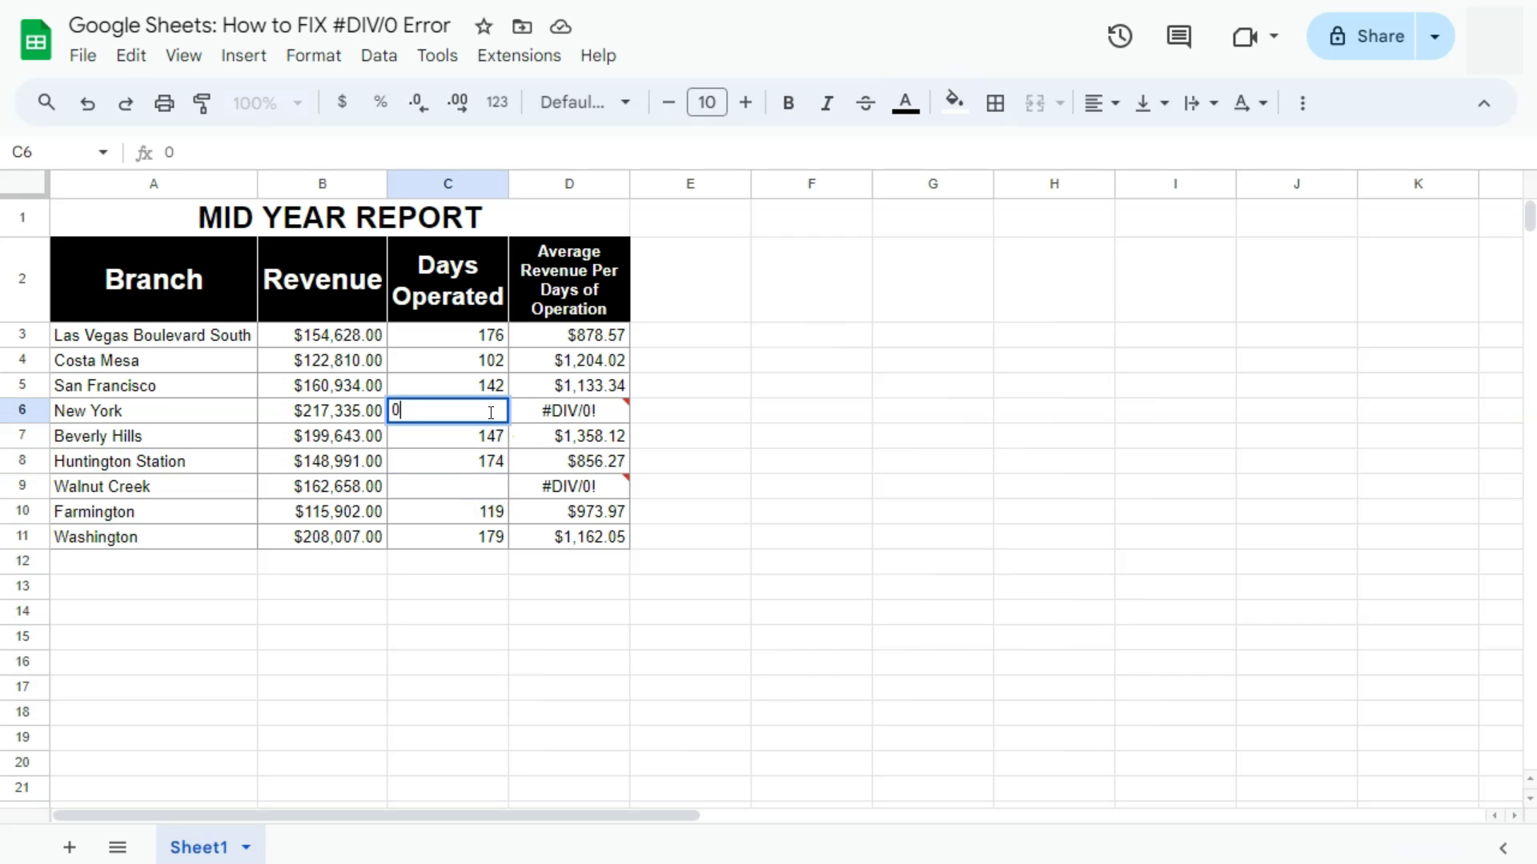
pyautogui.click(494, 536)
# Try 100 days operated for New York, then undo that entry.
pyautogui.click(569, 409)
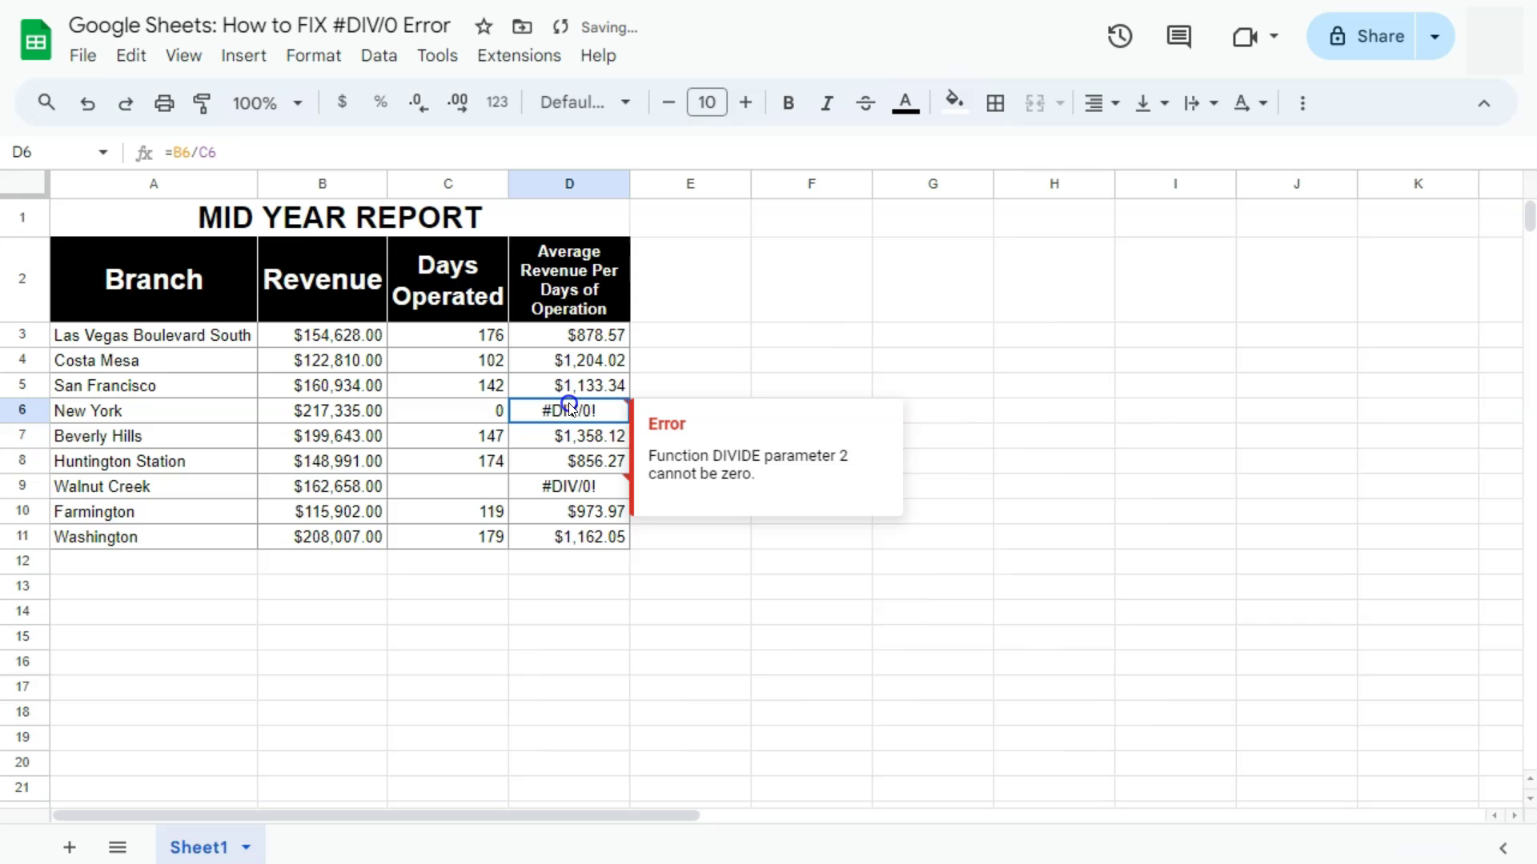
pyautogui.doubleClick(569, 409)
pyautogui.click(461, 424)
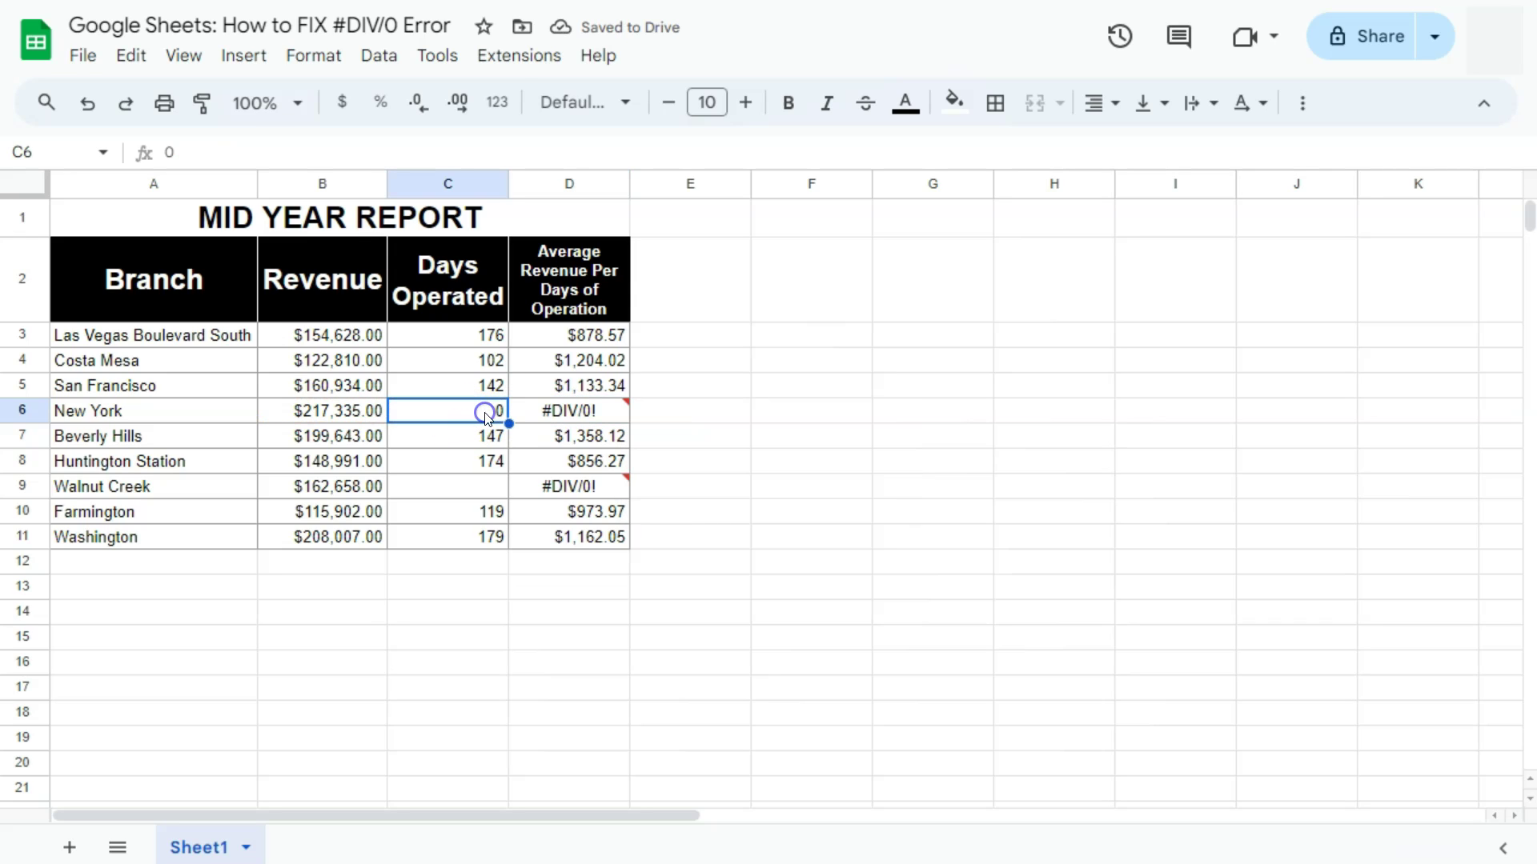
pyautogui.press('BackSpace')
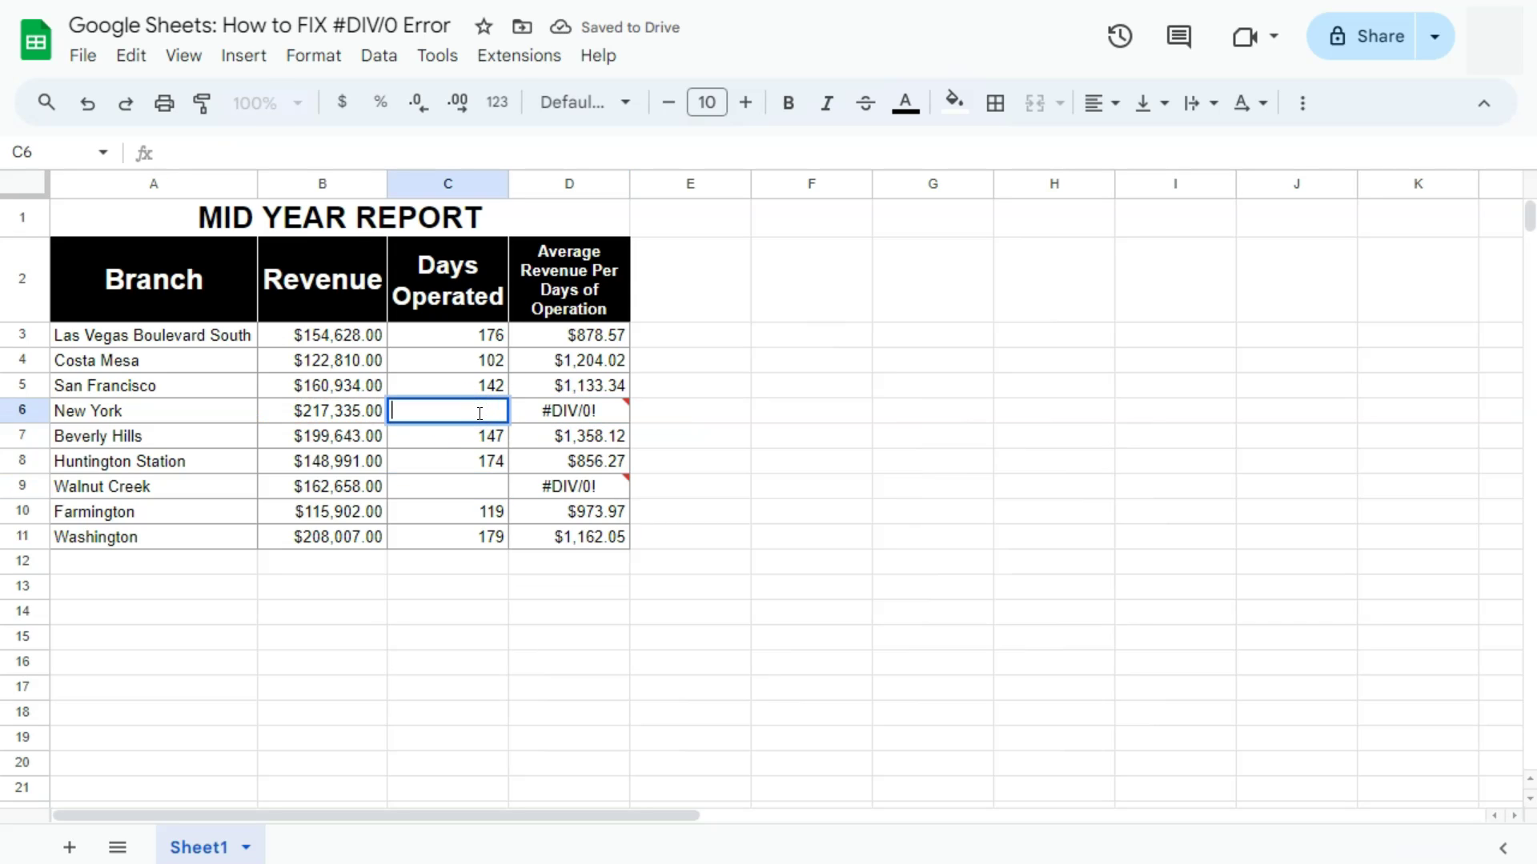
pyautogui.write('100')
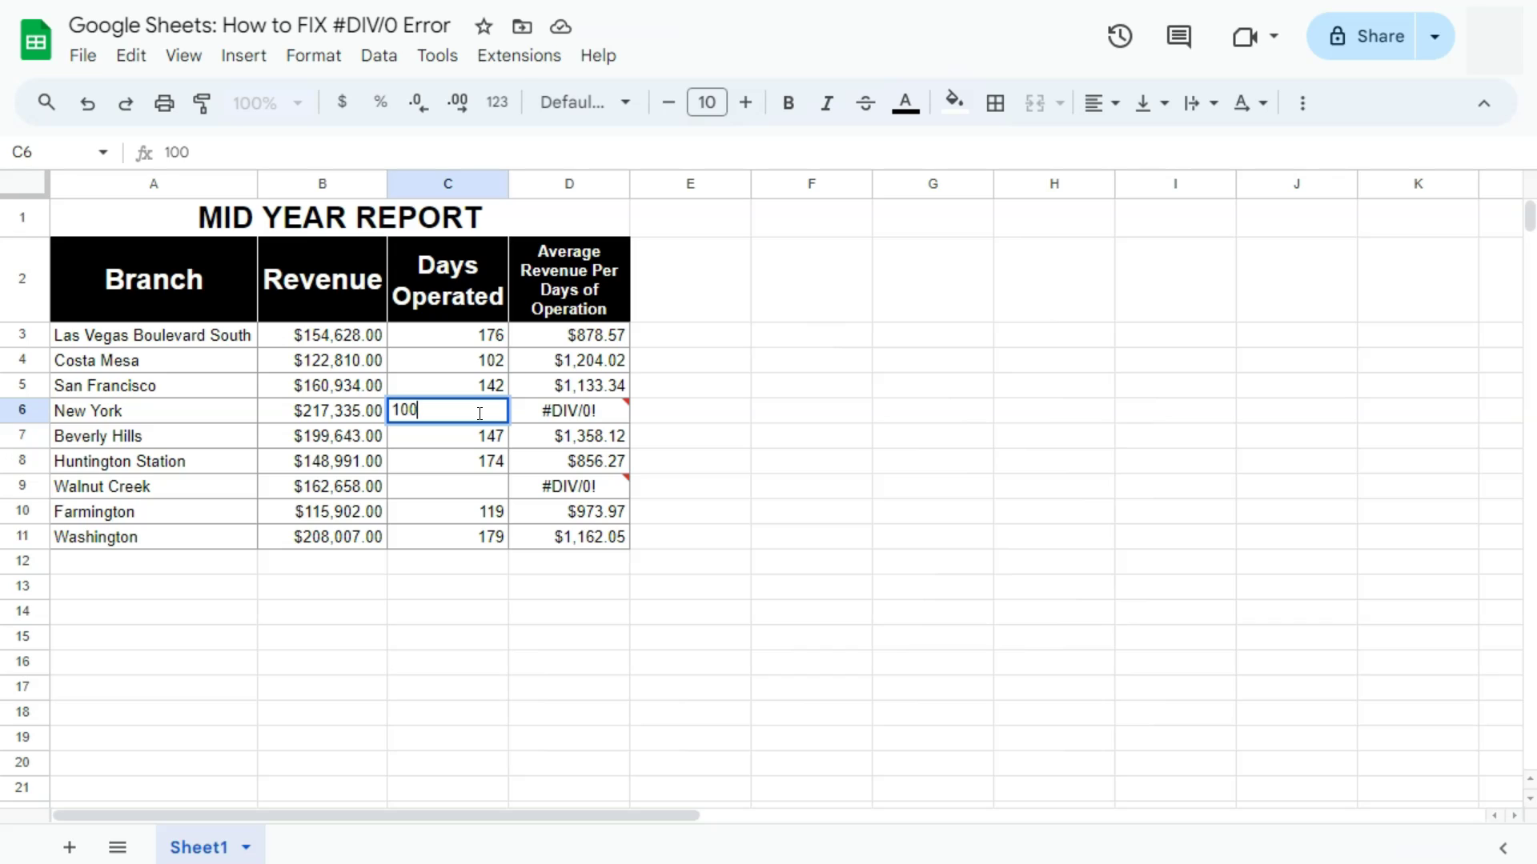
pyautogui.press('Return')
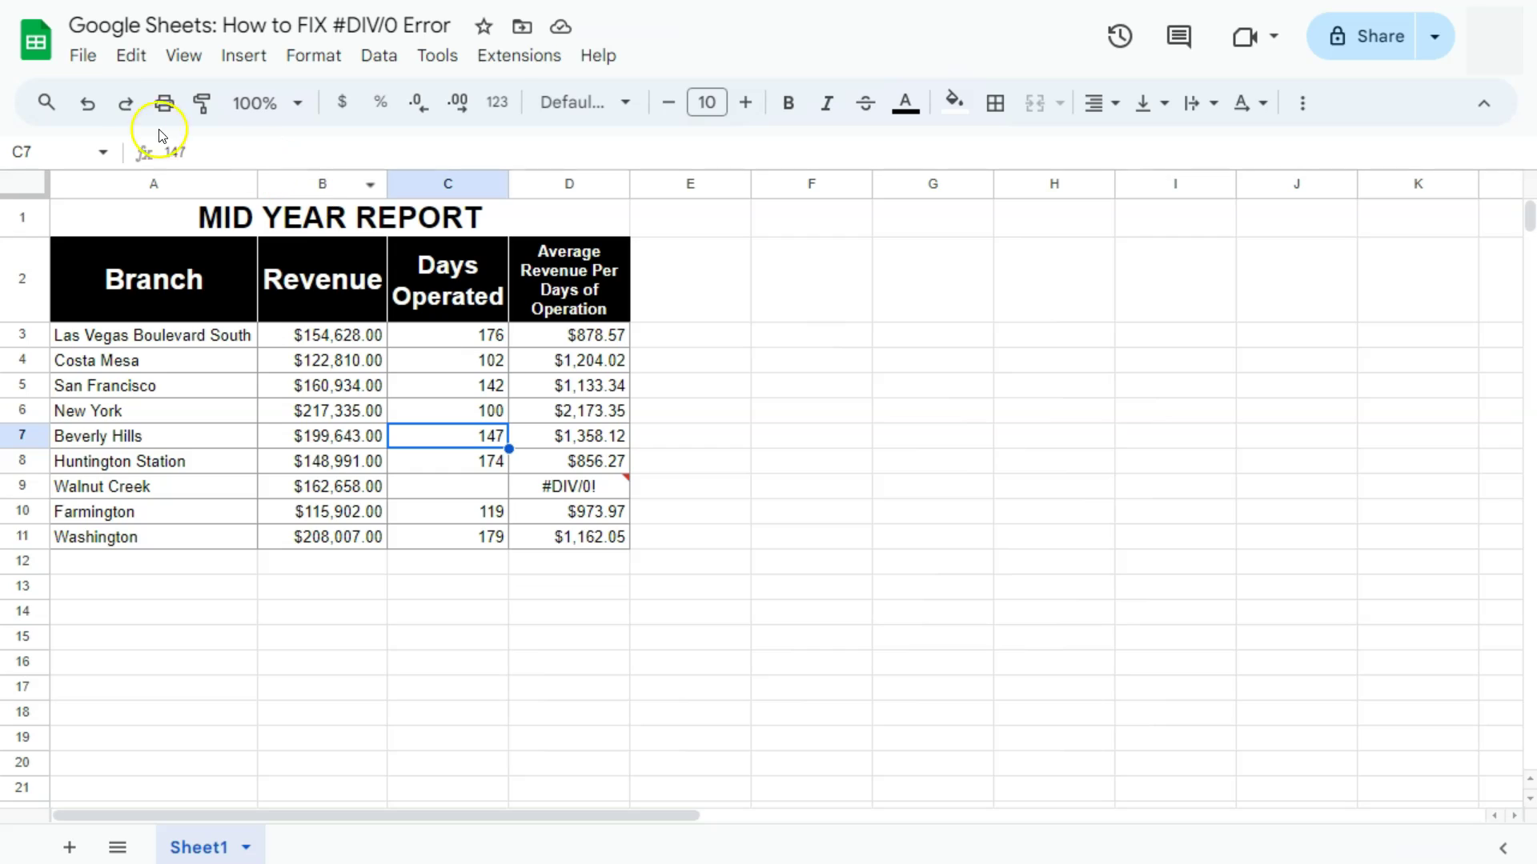
pyautogui.click(87, 102)
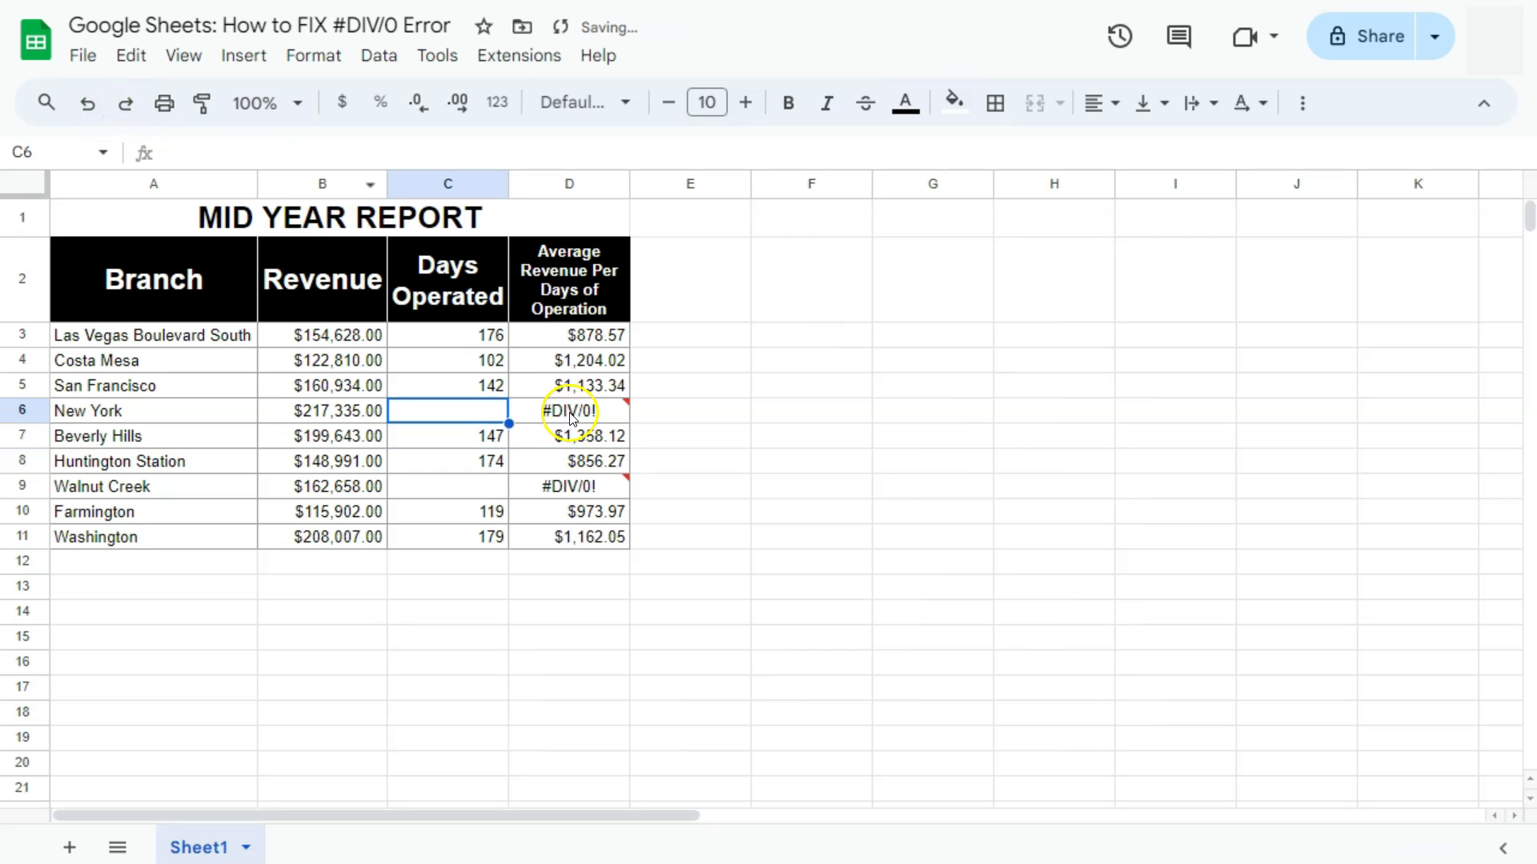
pyautogui.moveTo(570, 415)
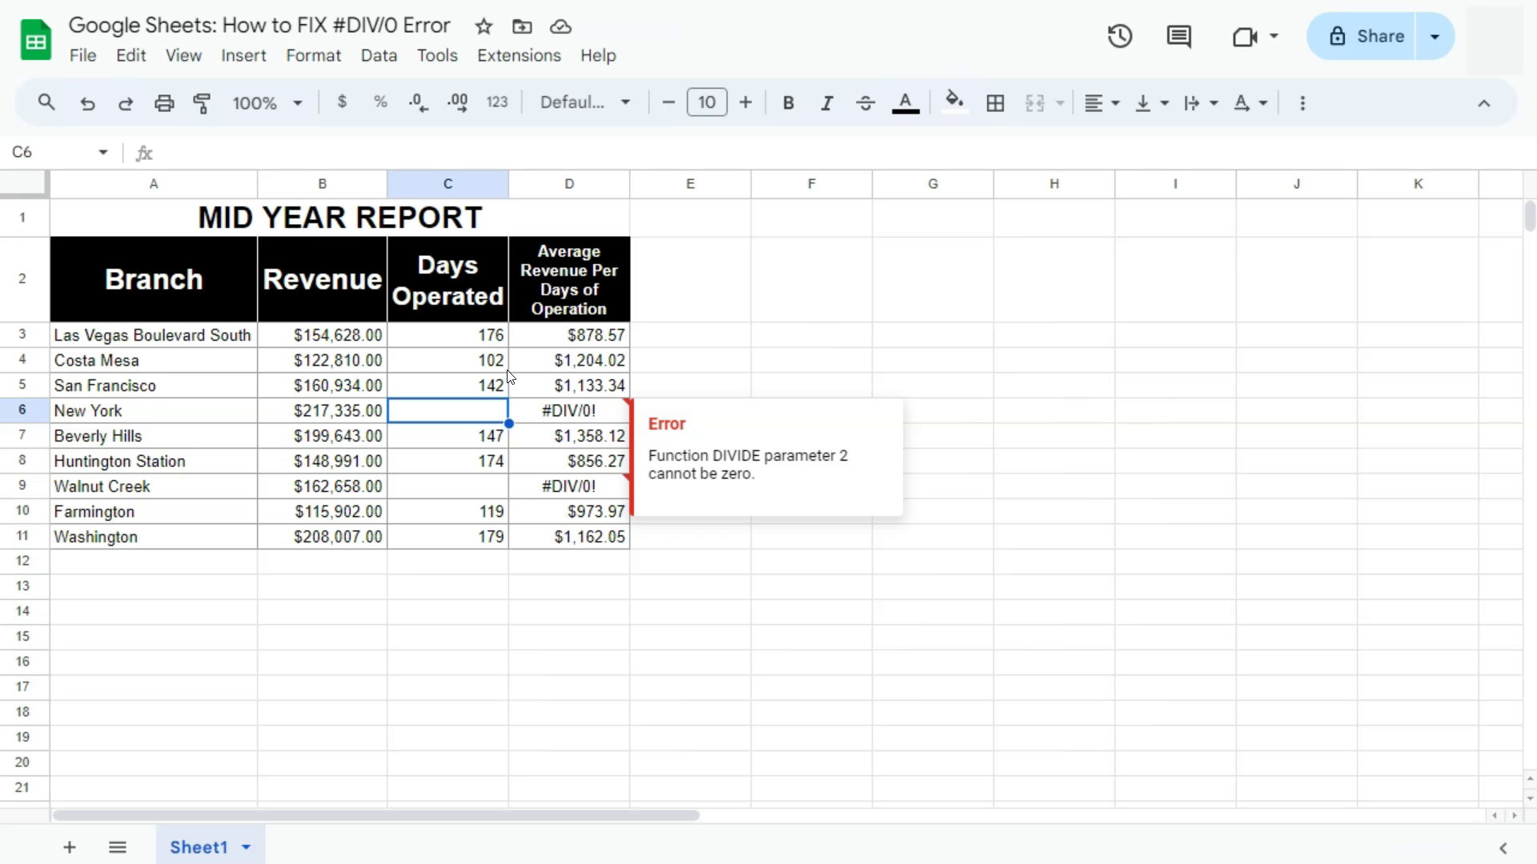
# Rewrite D6 as =IFERROR(B6/C6," ") so New York's average returns a blank.
pyautogui.click(180, 412)
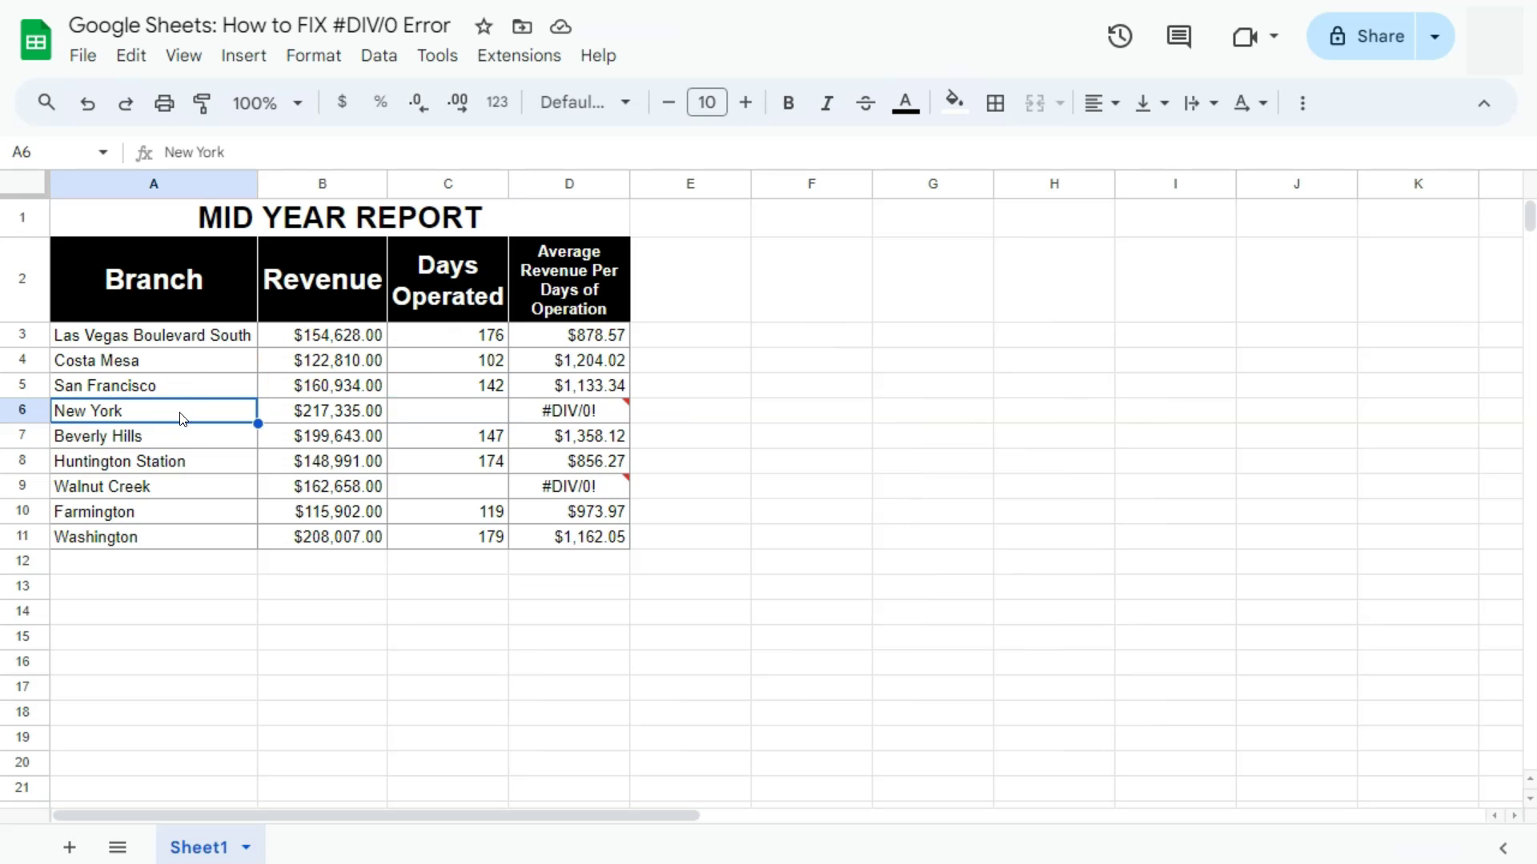
pyautogui.click(437, 411)
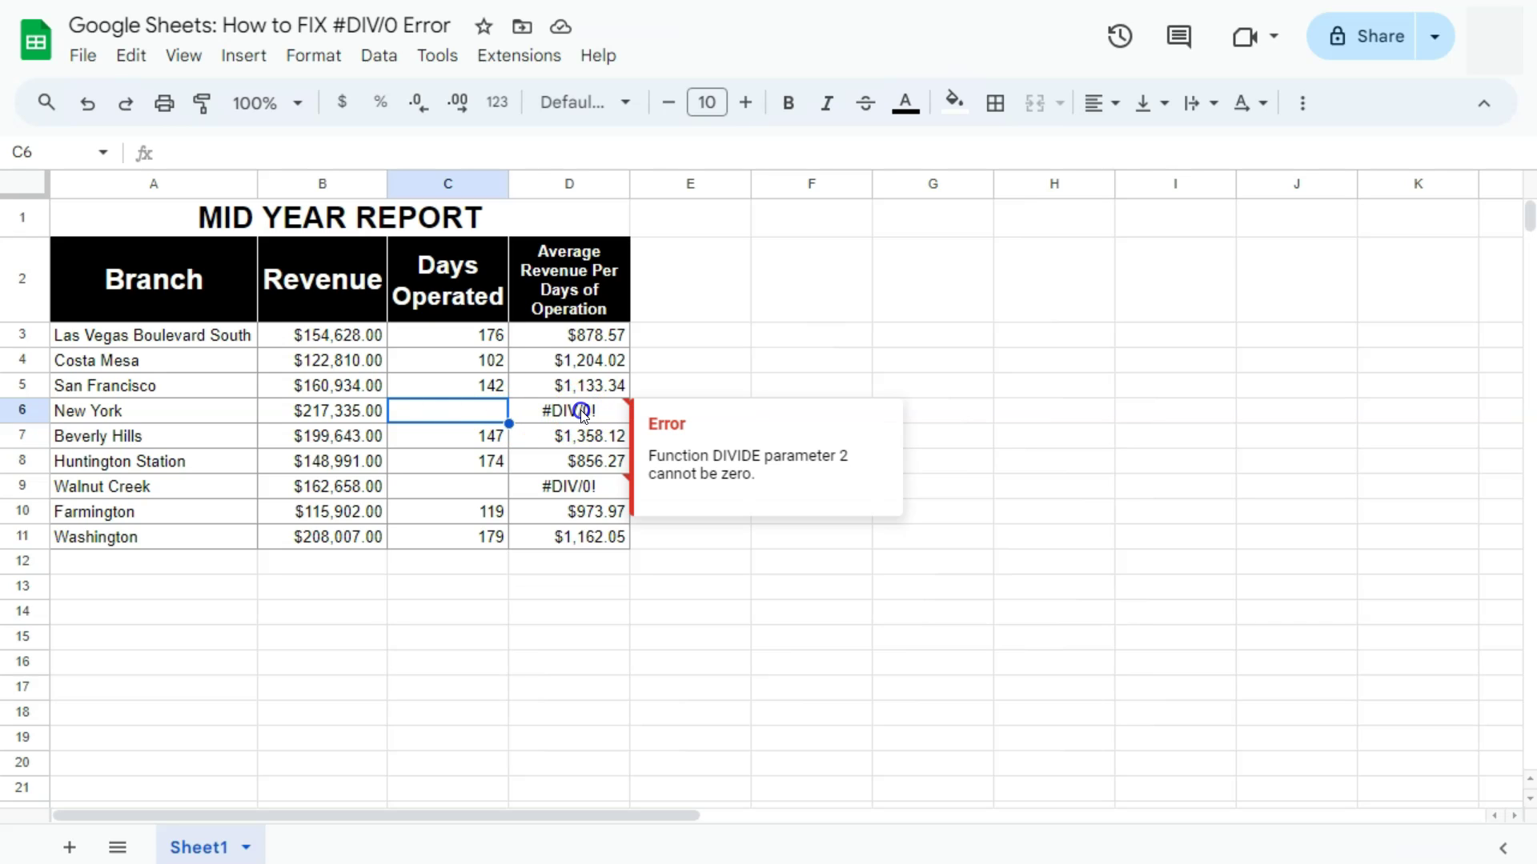
pyautogui.doubleClick(580, 410)
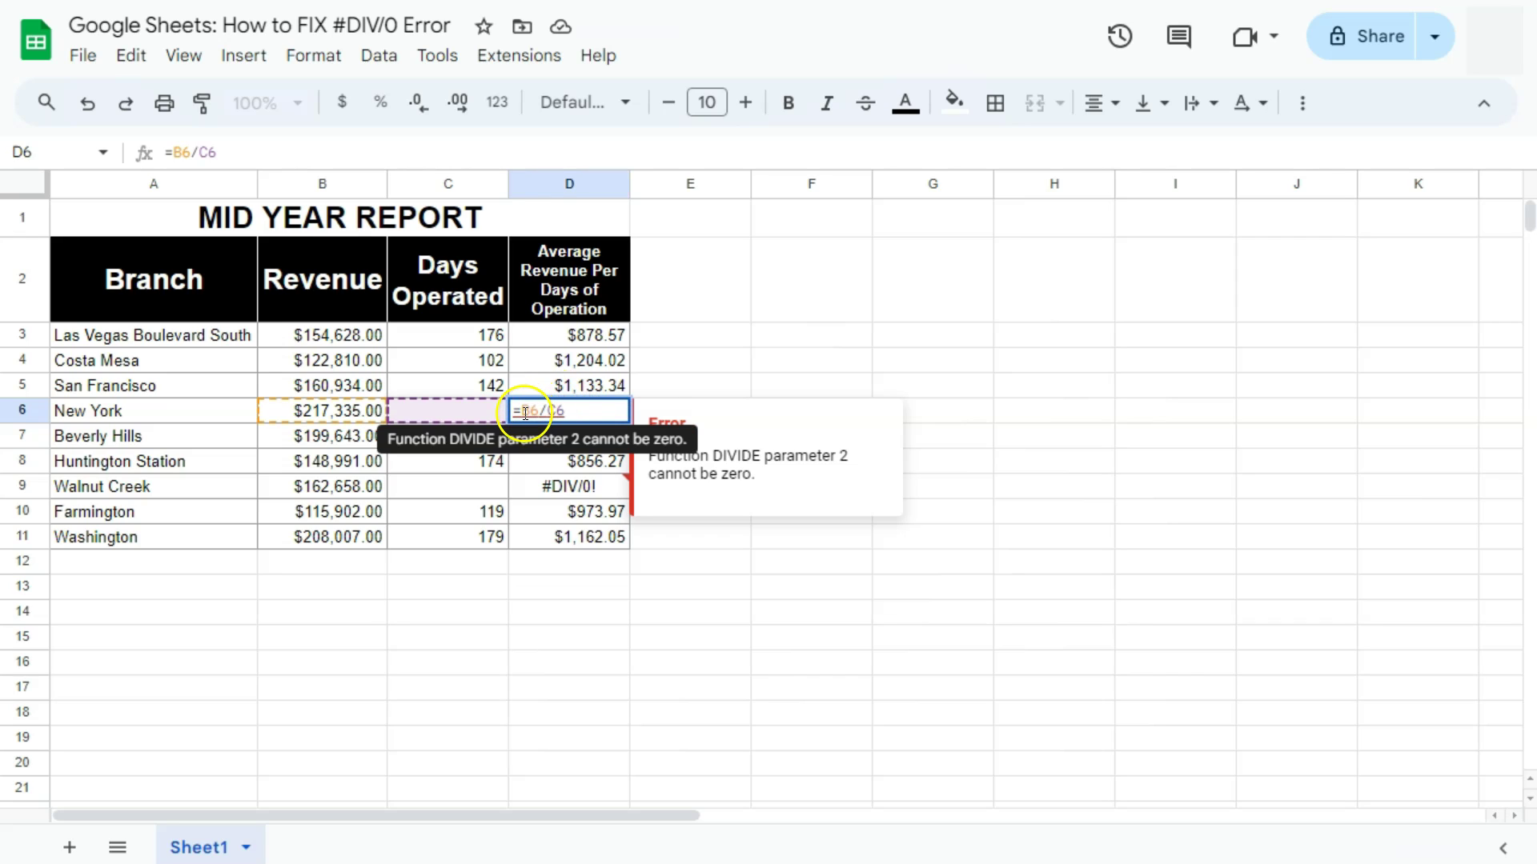
pyautogui.click(642, 414)
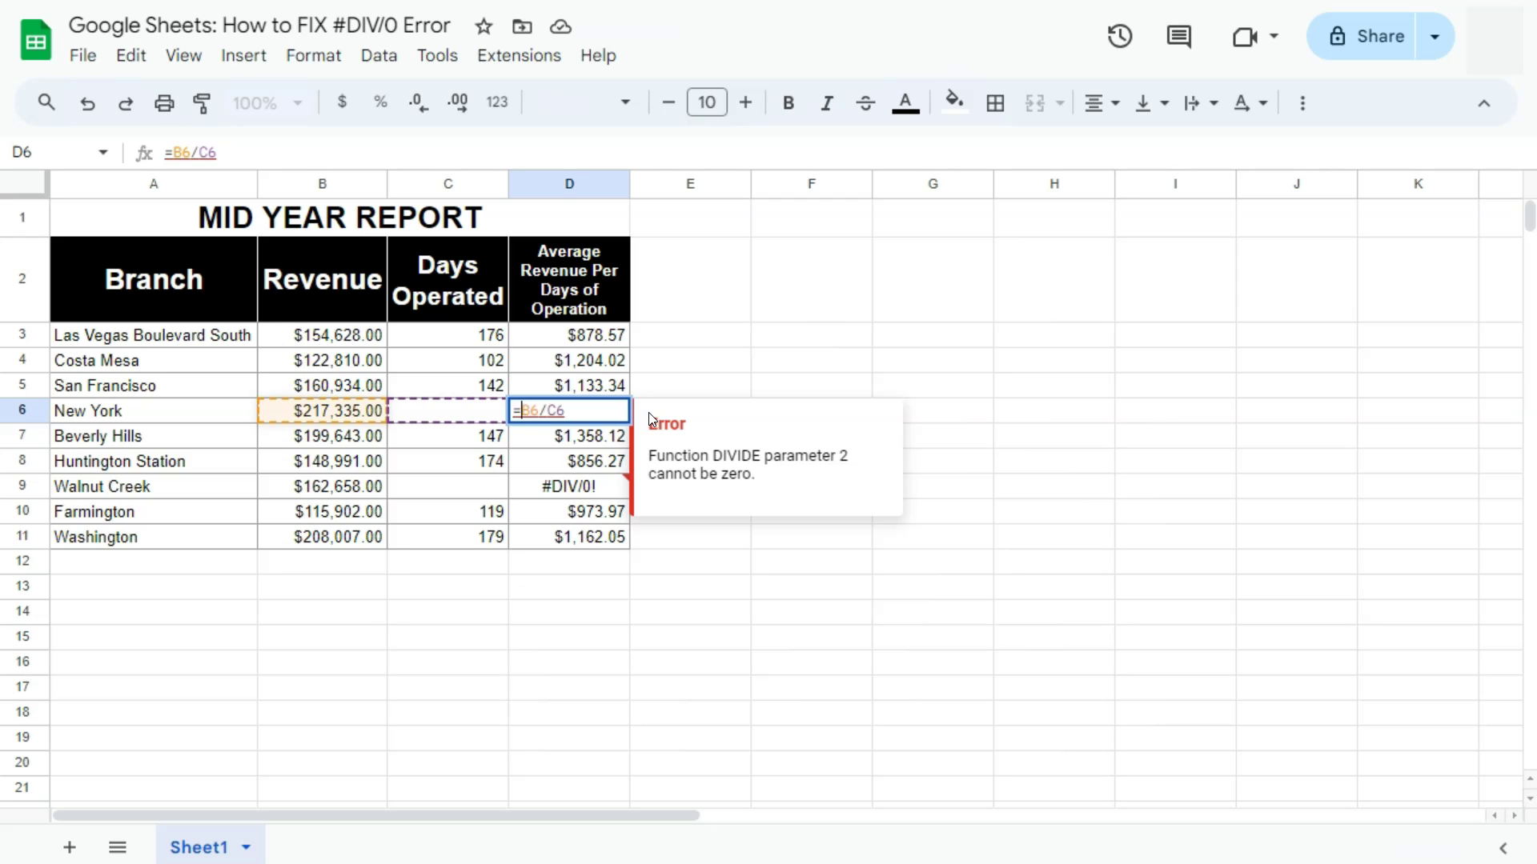
pyautogui.write('IFE')
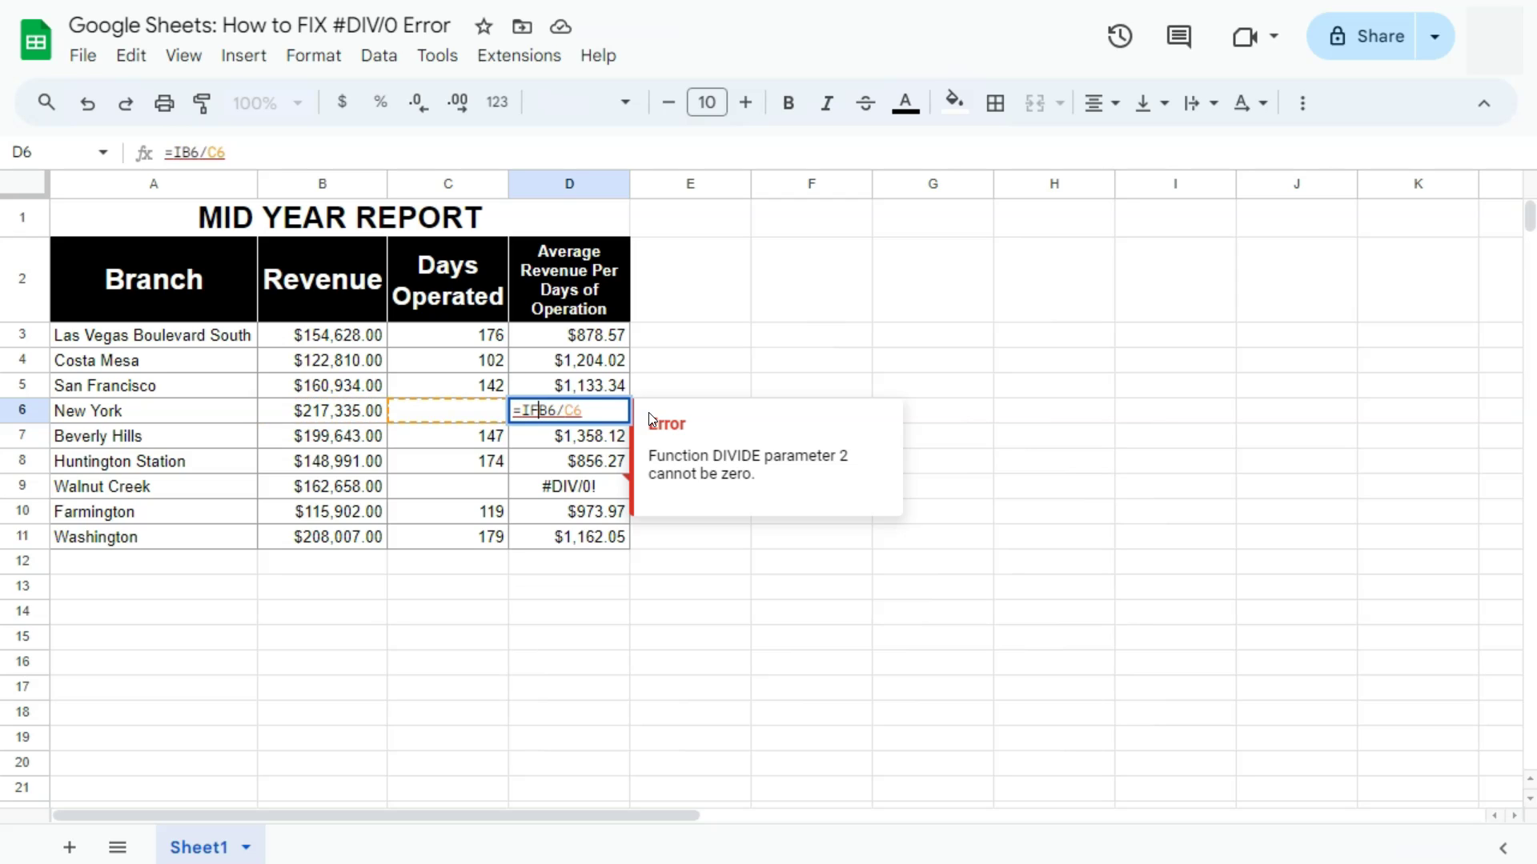
pyautogui.write('RROR')
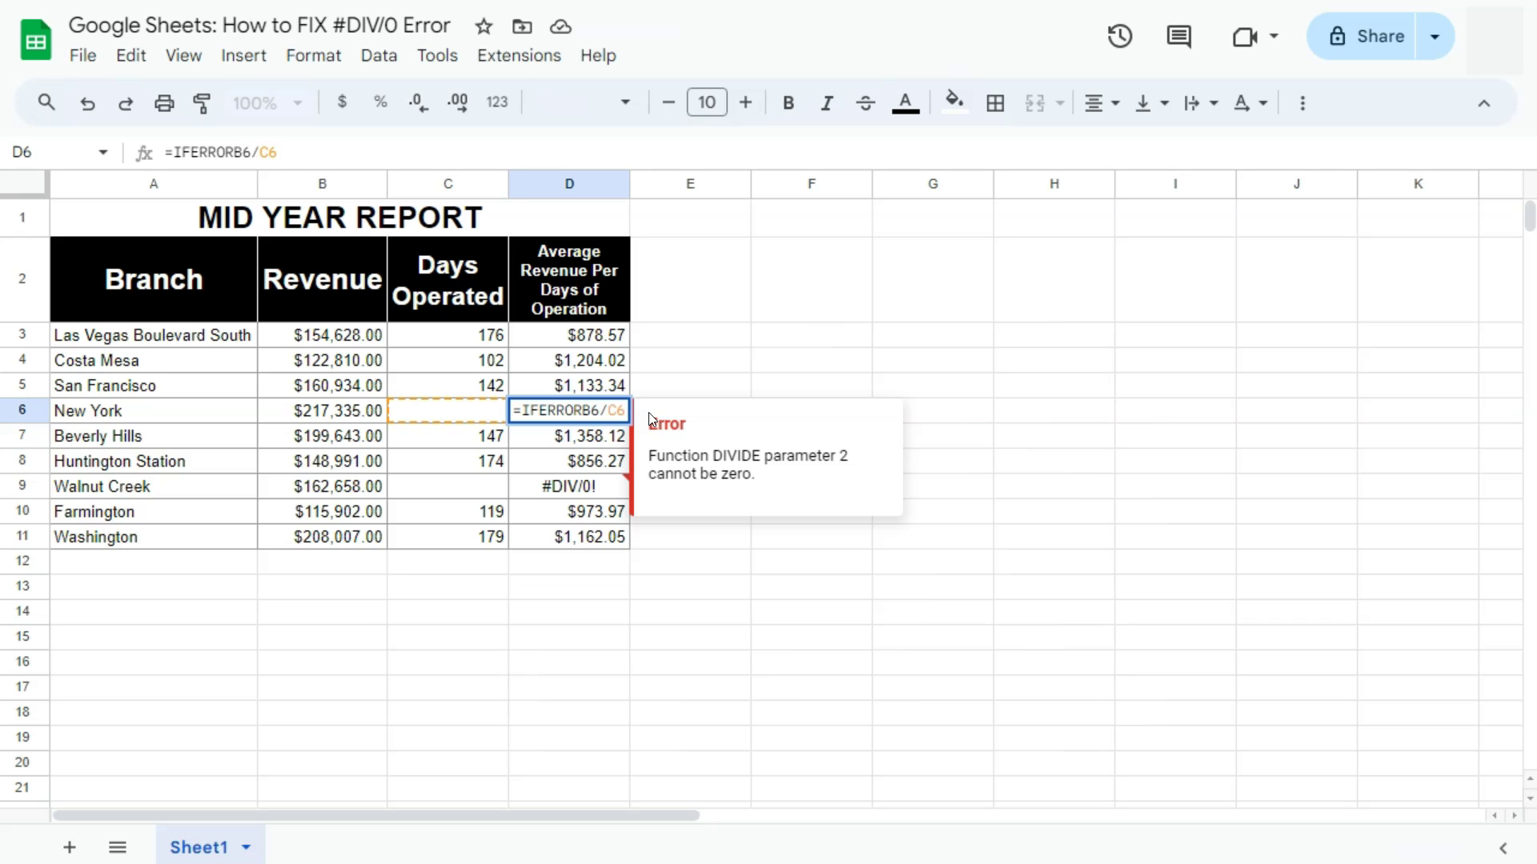
pyautogui.write('(')
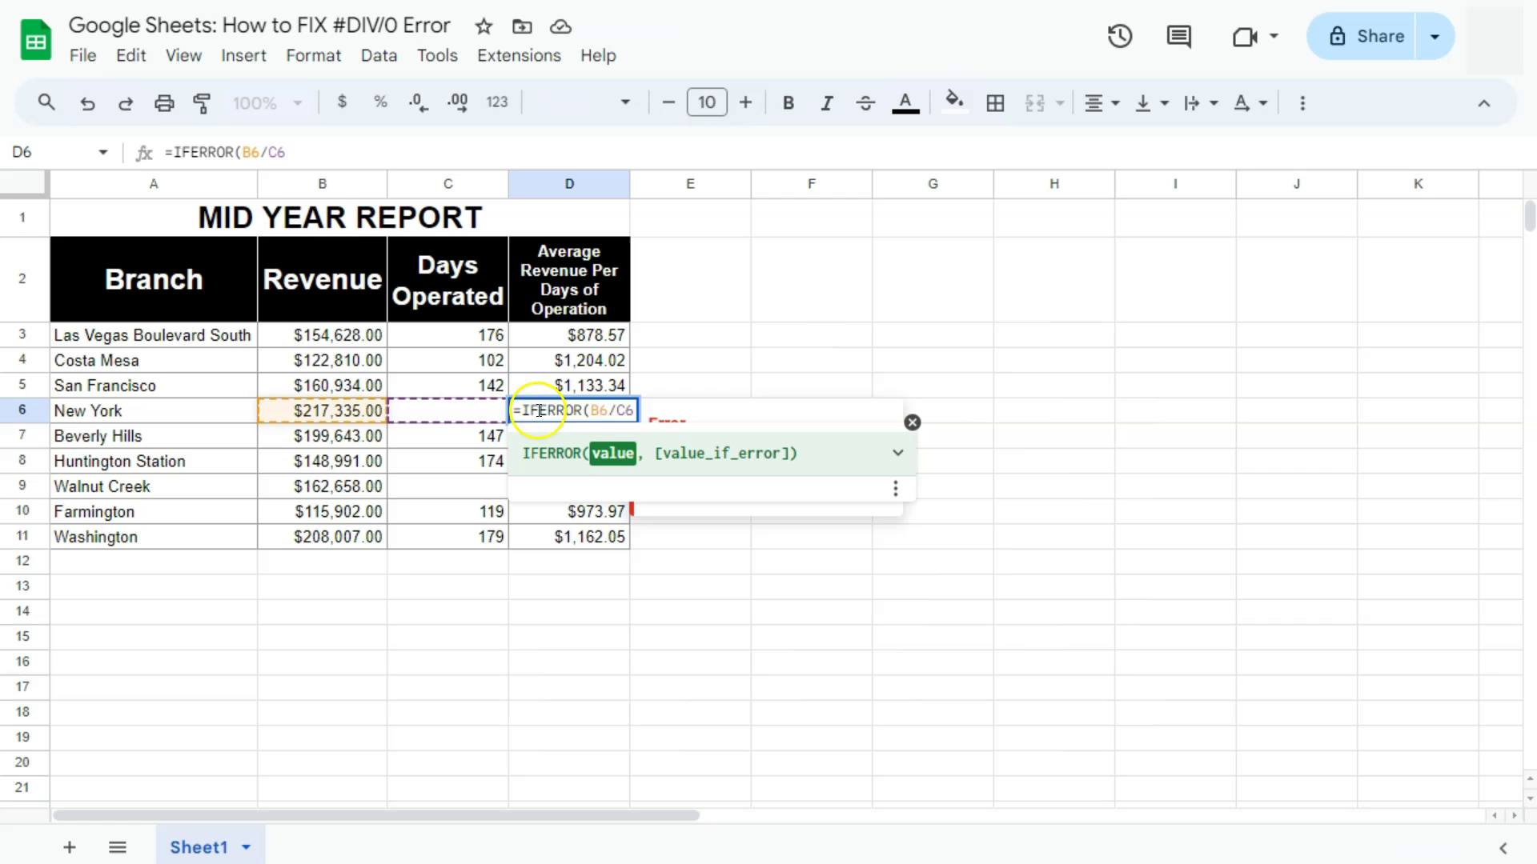
pyautogui.click(631, 409)
pyautogui.write(',')
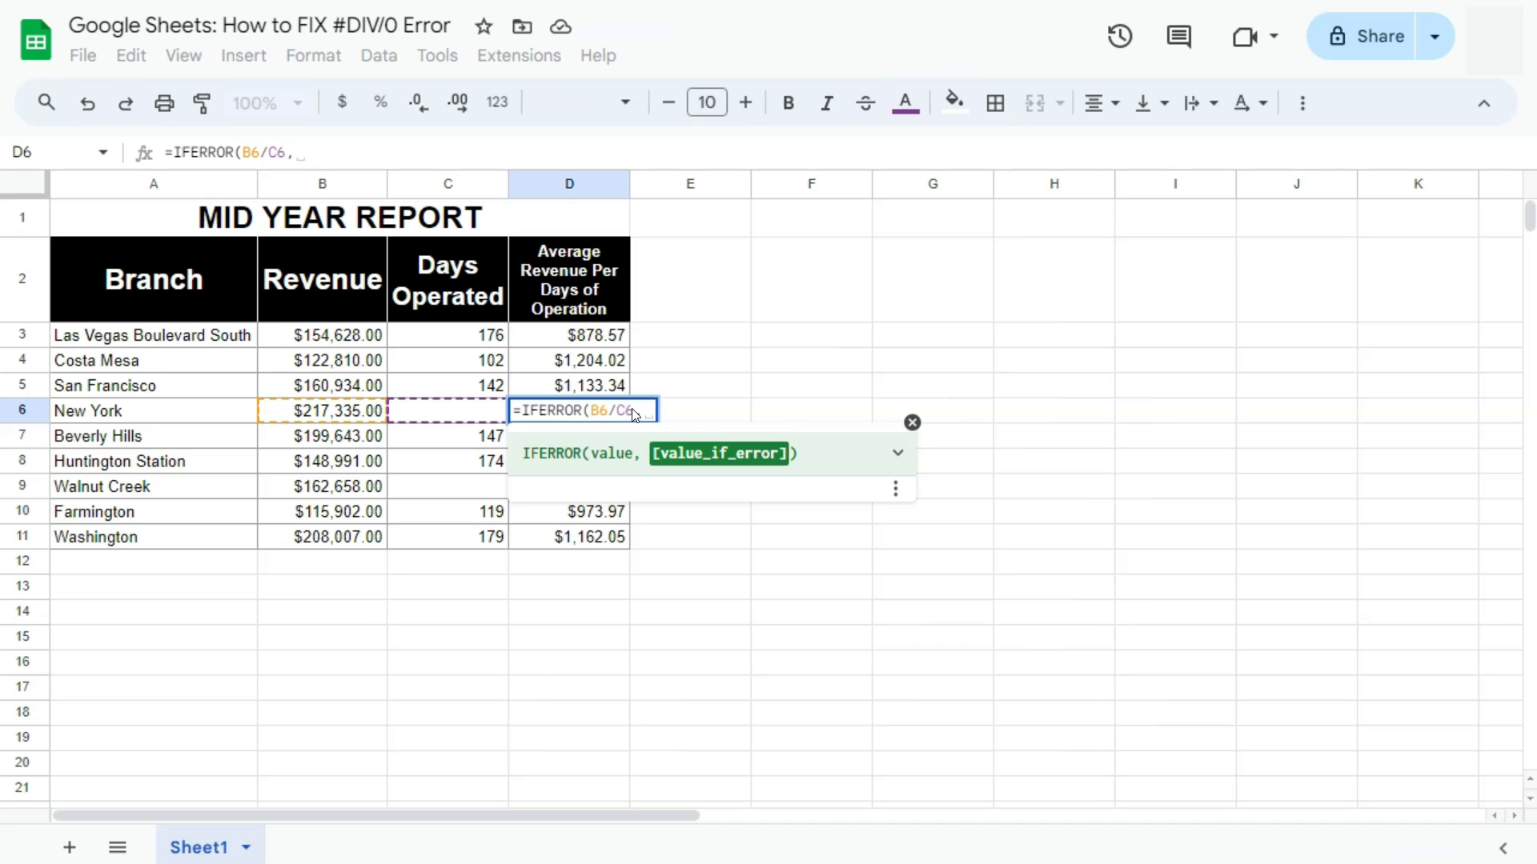
pyautogui.write('" "')
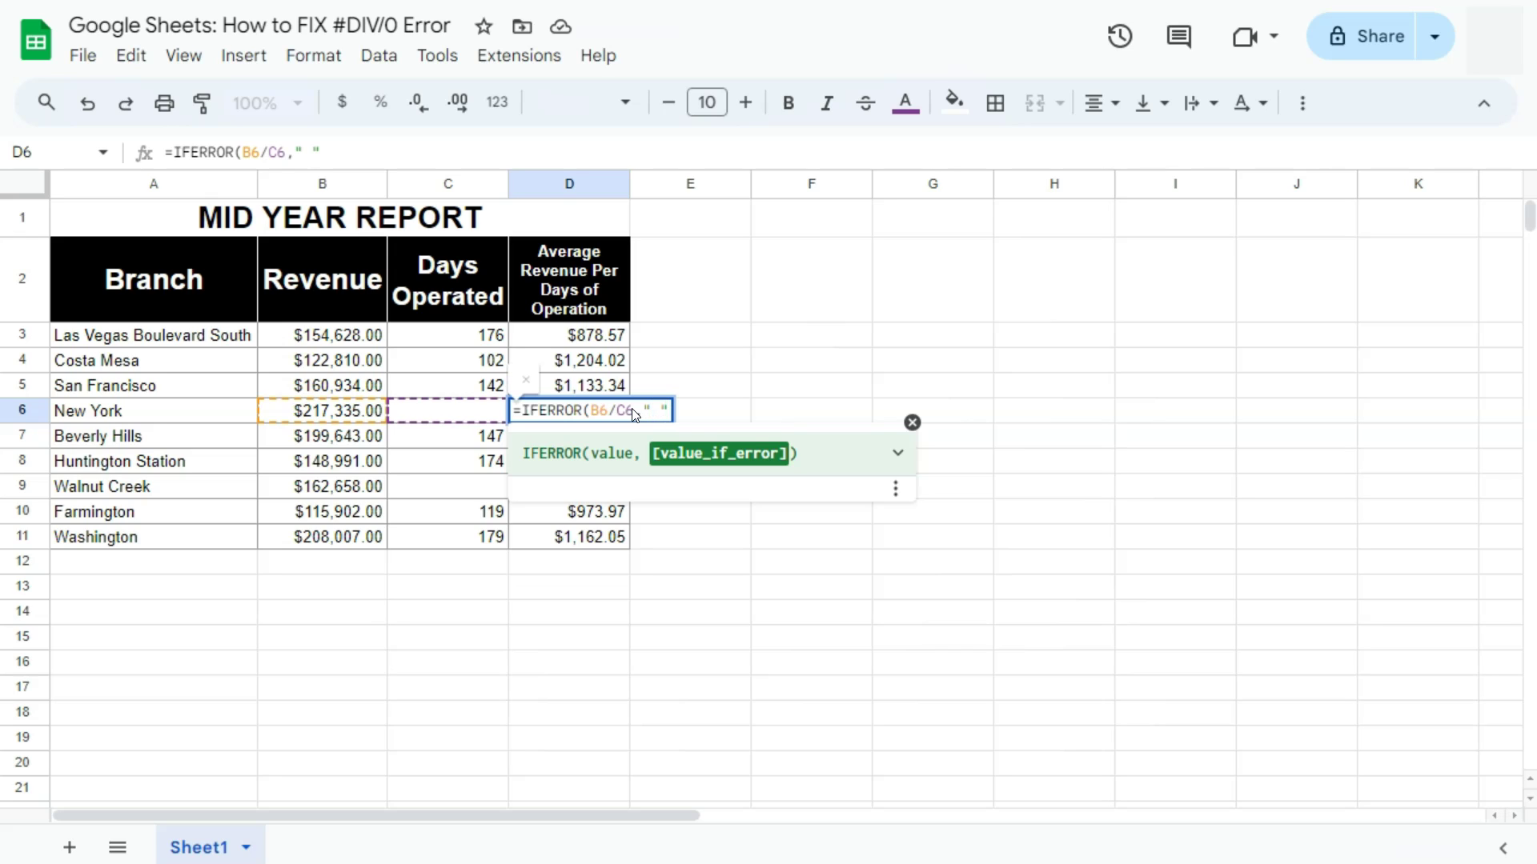
pyautogui.write(' "')
pyautogui.press('Return')
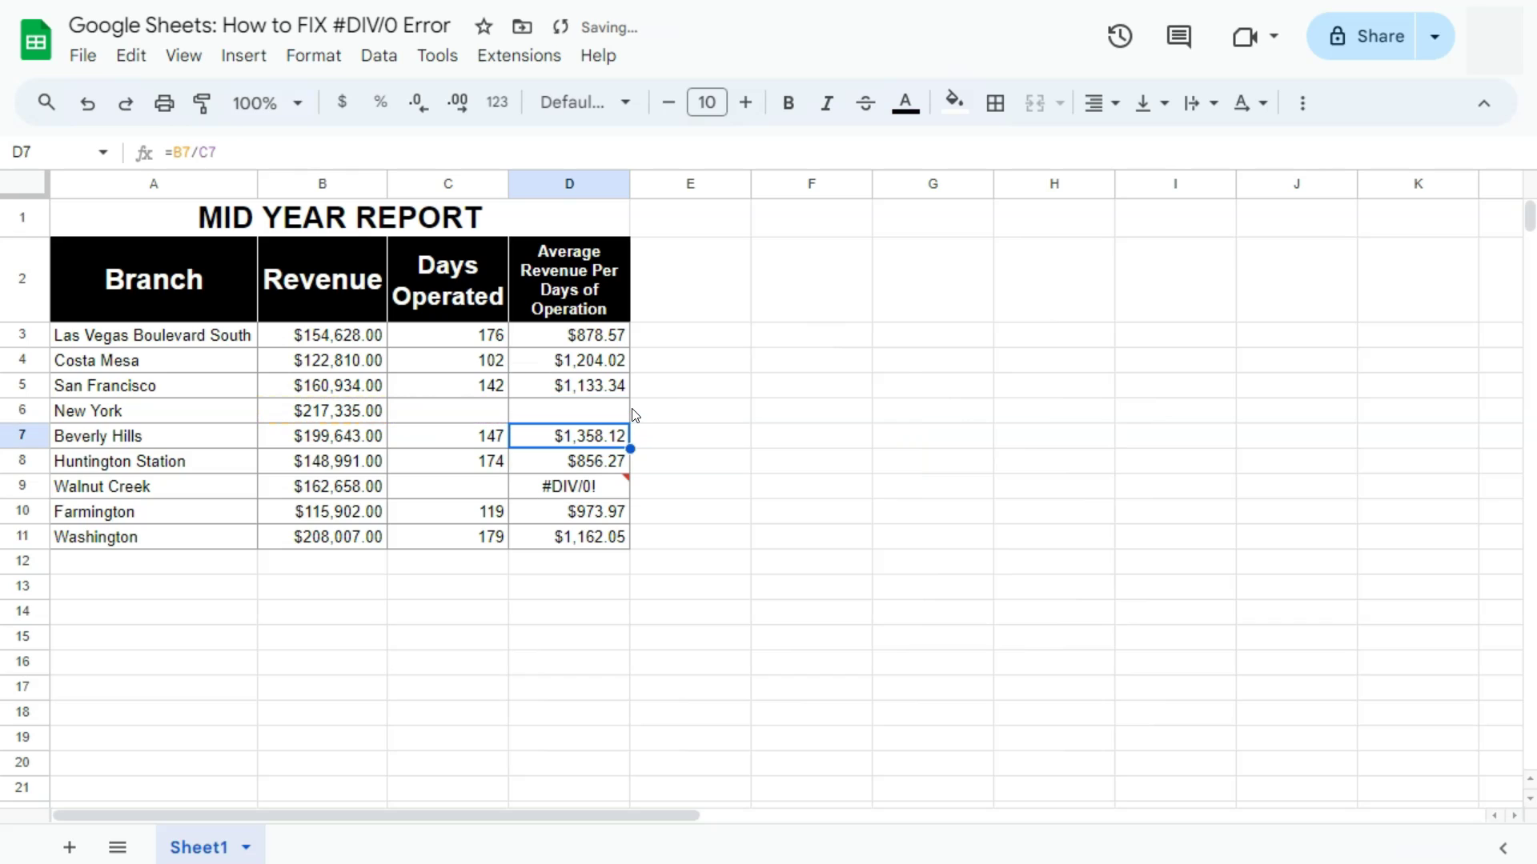
# Replace the blank fallback in D6 with the text 'Fill in the Days Operated'.
pyautogui.doubleClick(628, 412)
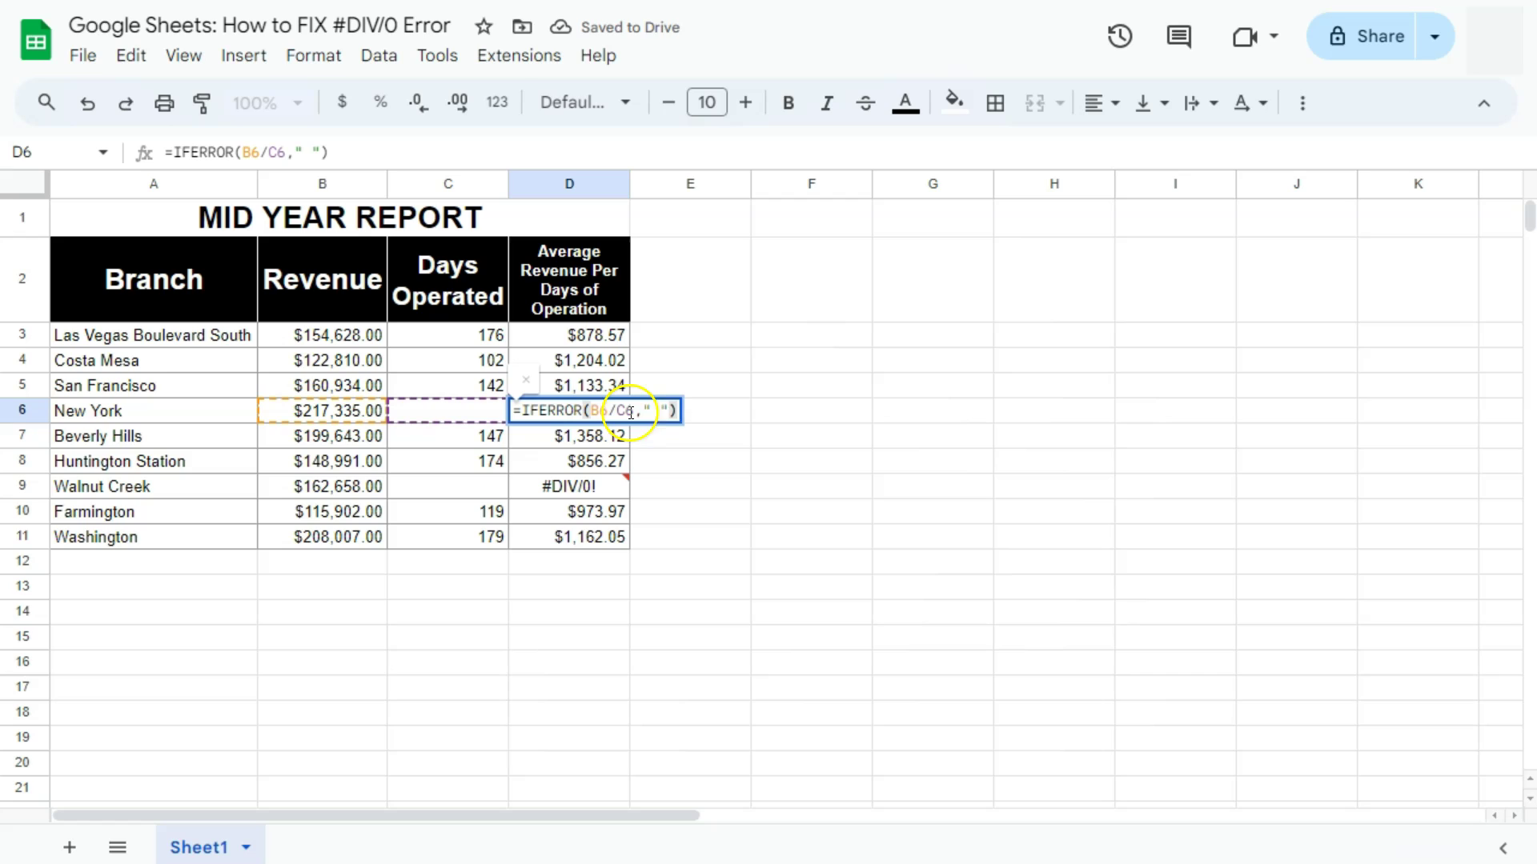
pyautogui.click(671, 410)
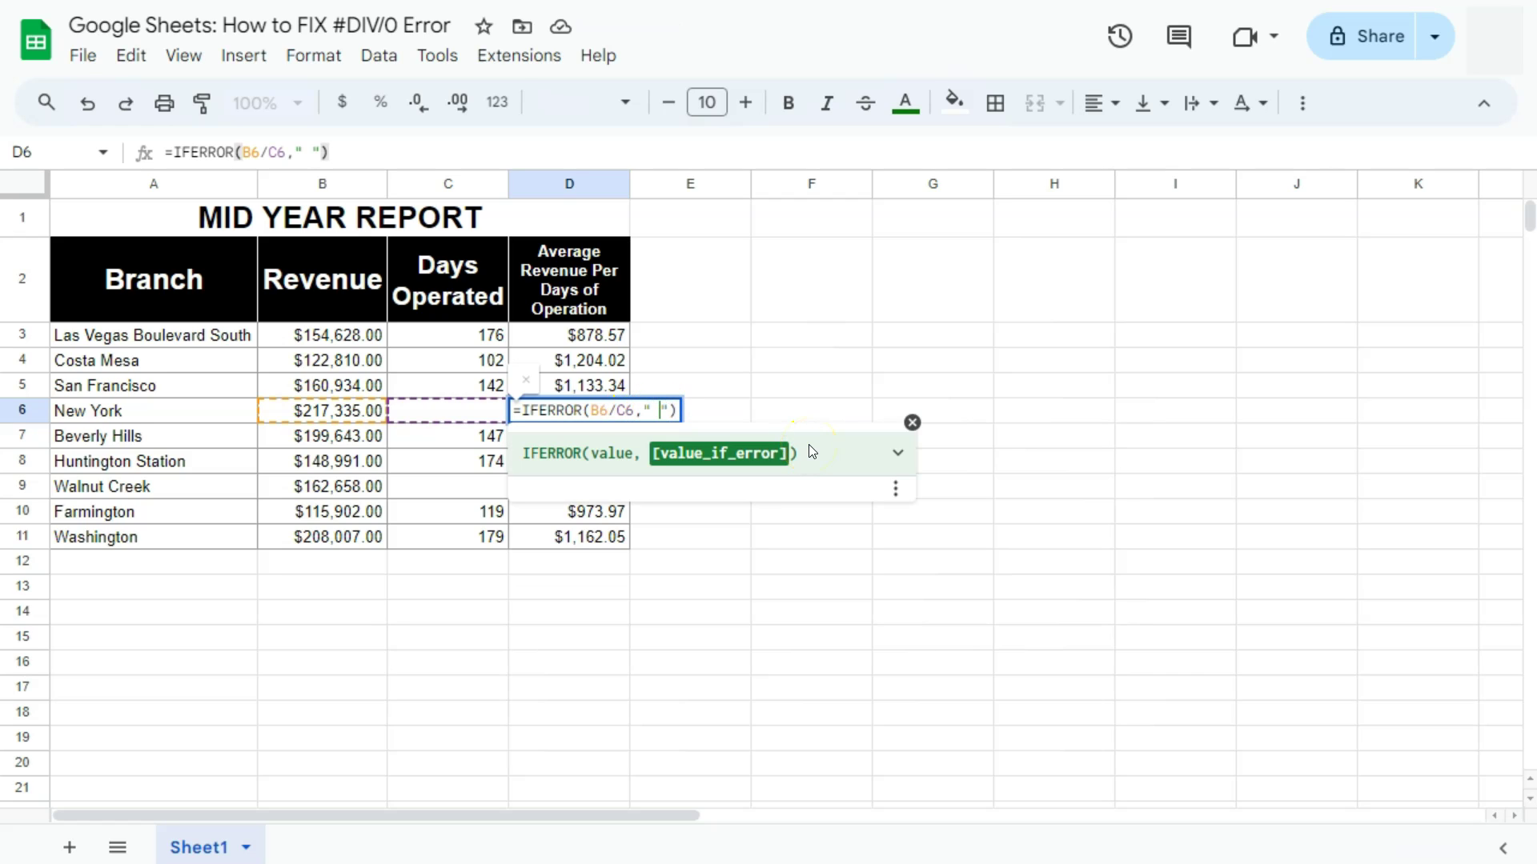
pyautogui.press('BackSpace')
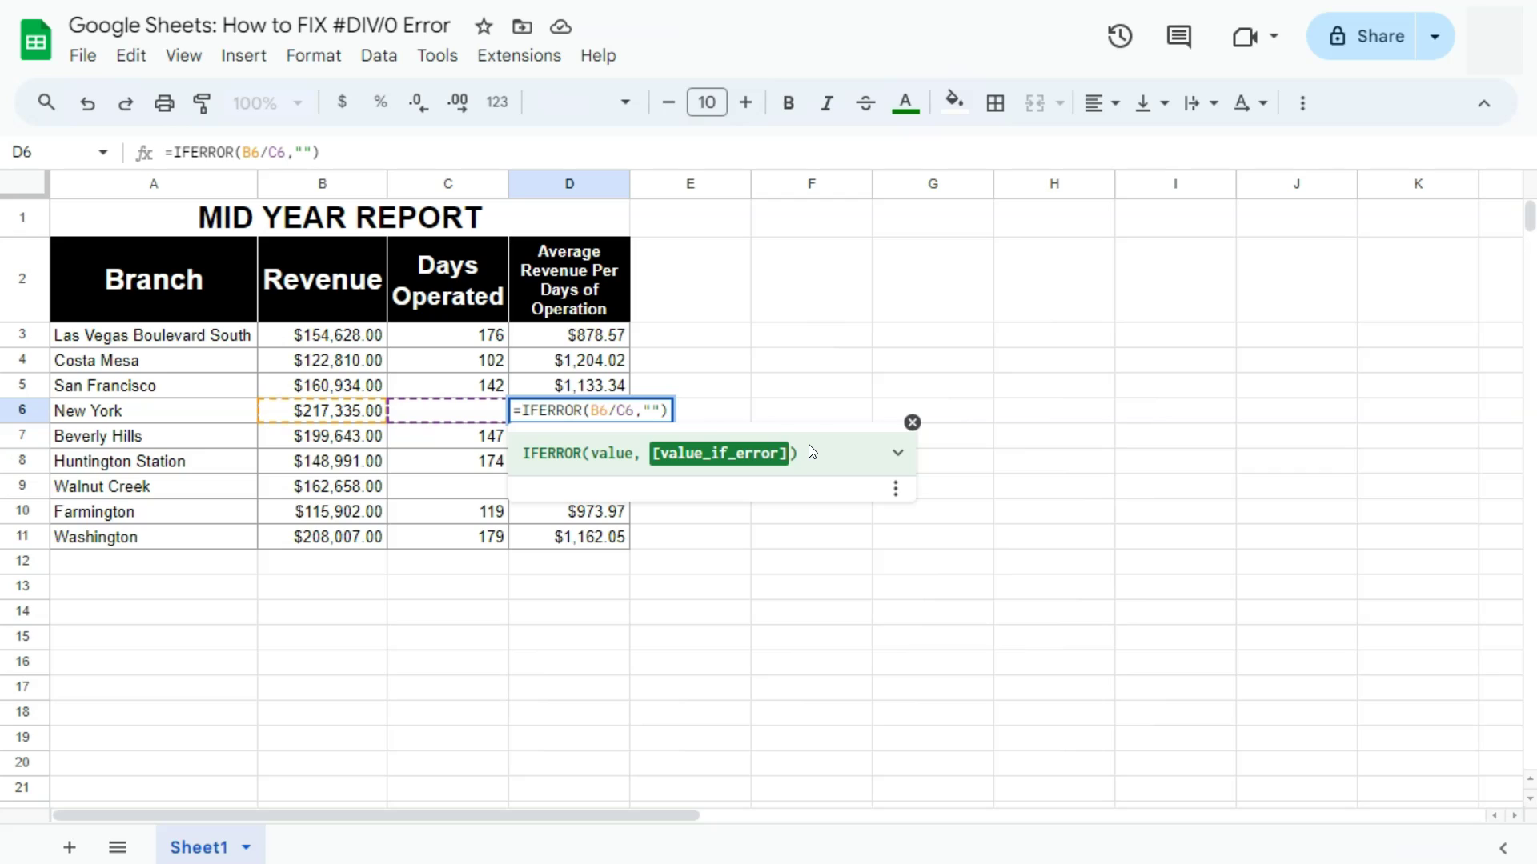
pyautogui.click(797, 445)
pyautogui.write('Fill in ')
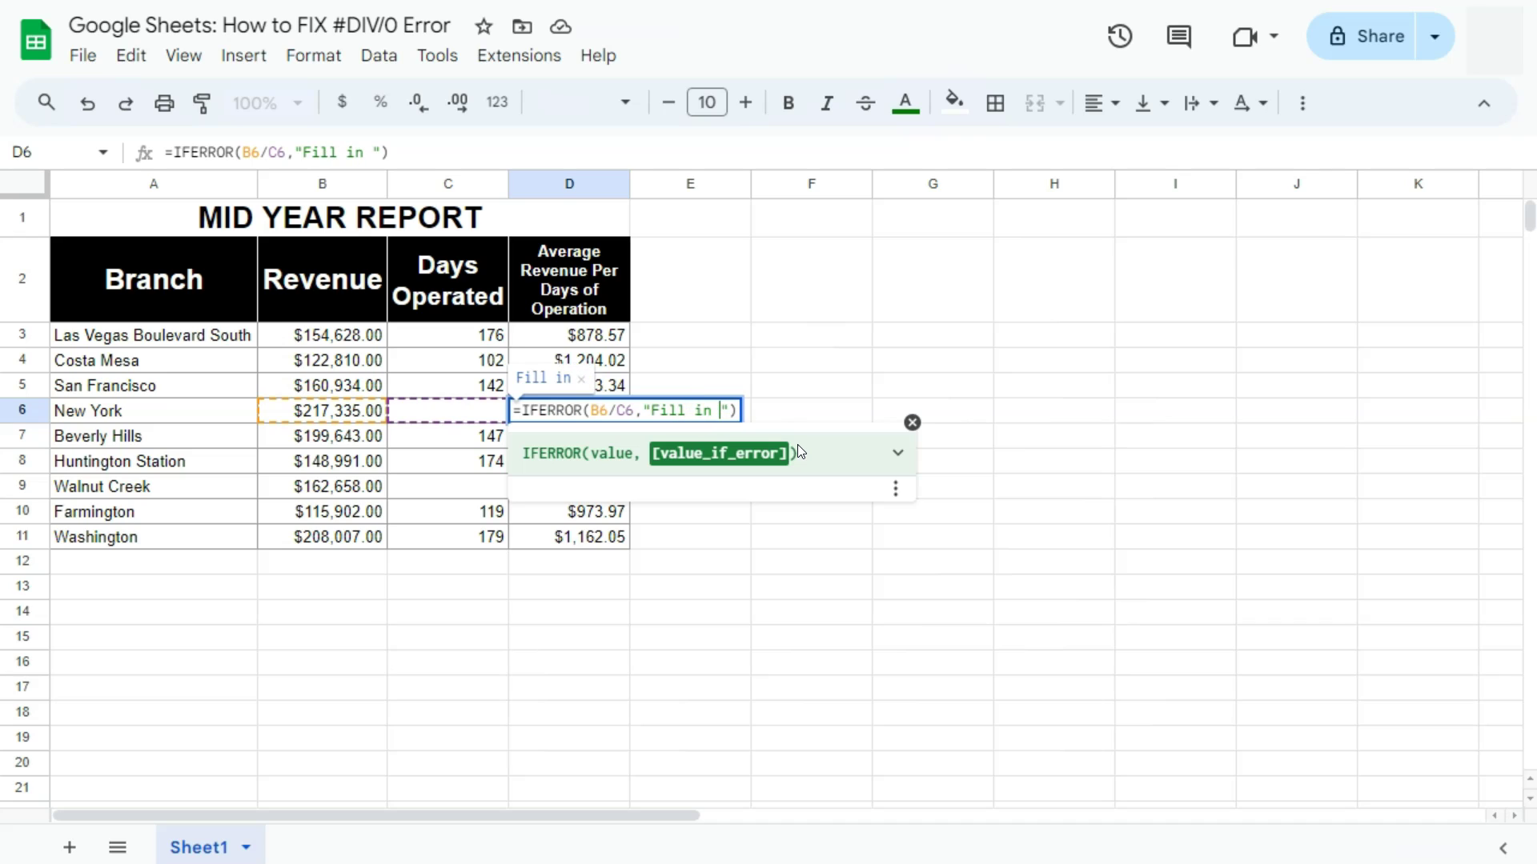
pyautogui.write('the say')
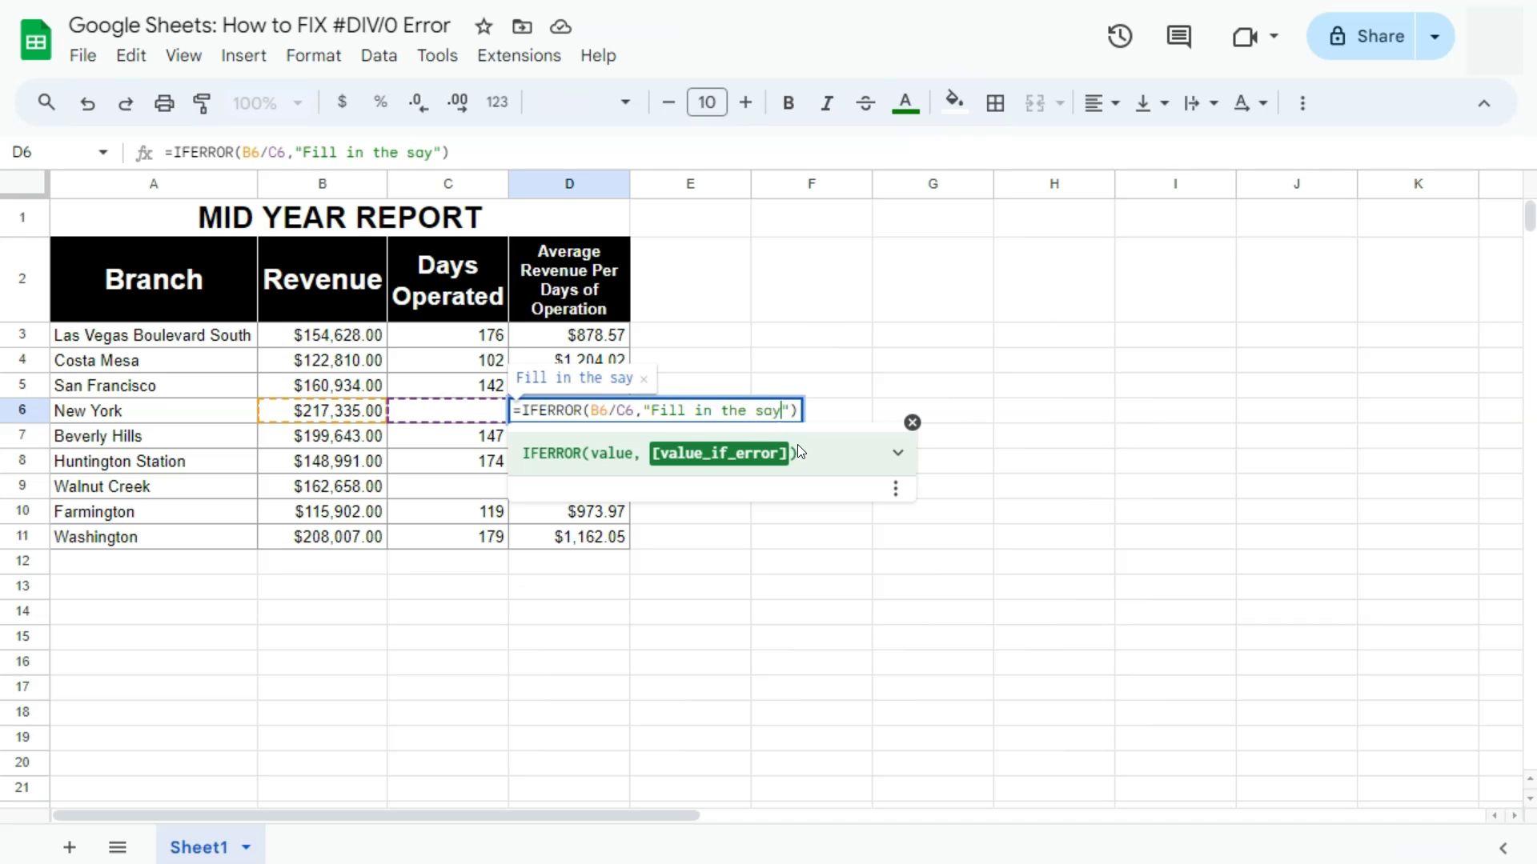
pyautogui.press('BackSpace')
pyautogui.press('BackSpace')
pyautogui.press('BackSpace')
pyautogui.write('Days Opera')
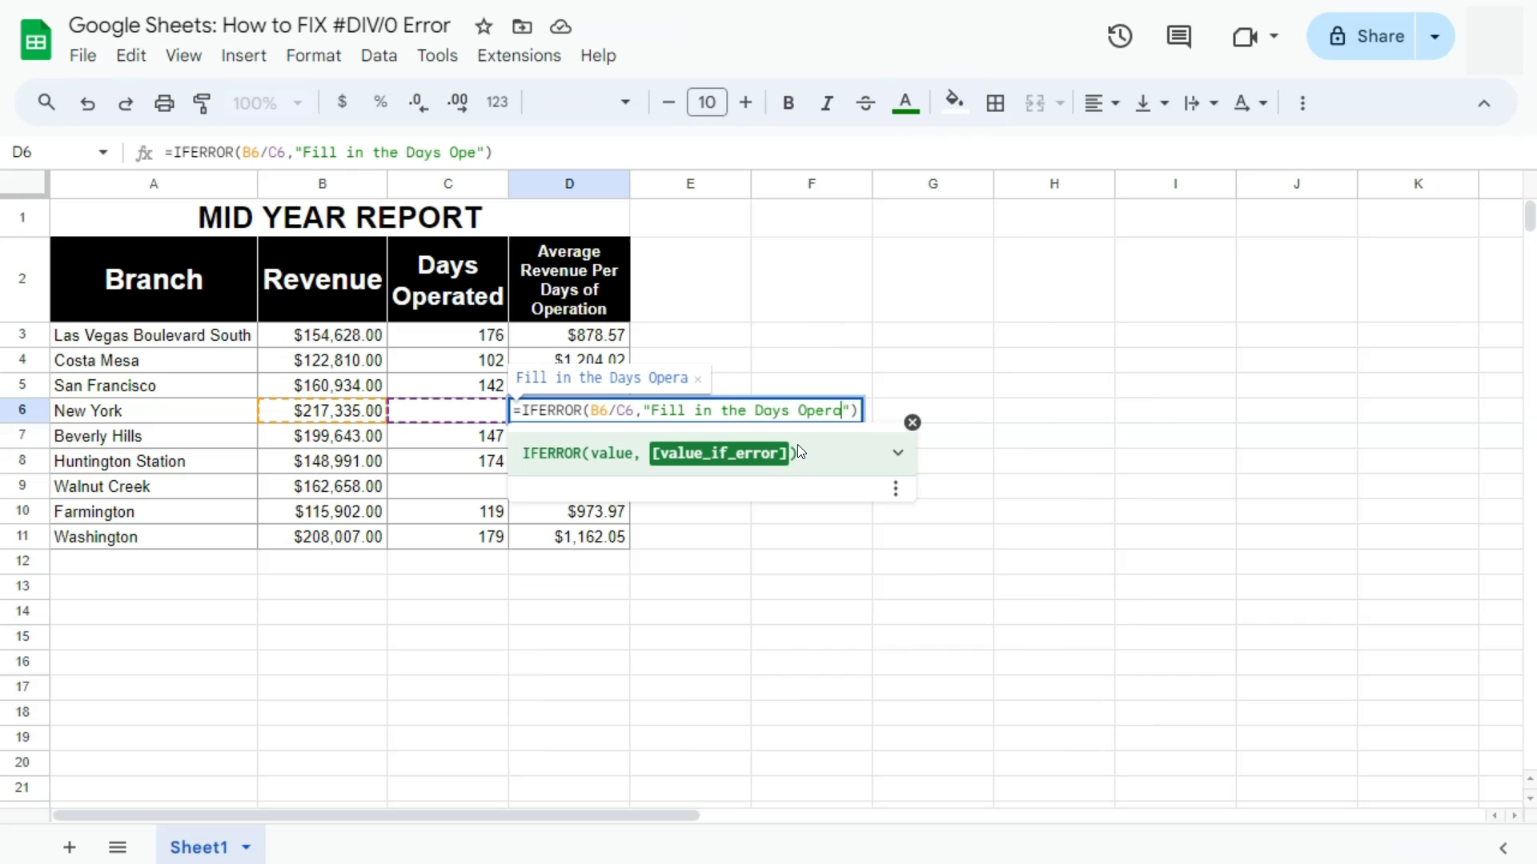
pyautogui.write('ted')
pyautogui.press('Return')
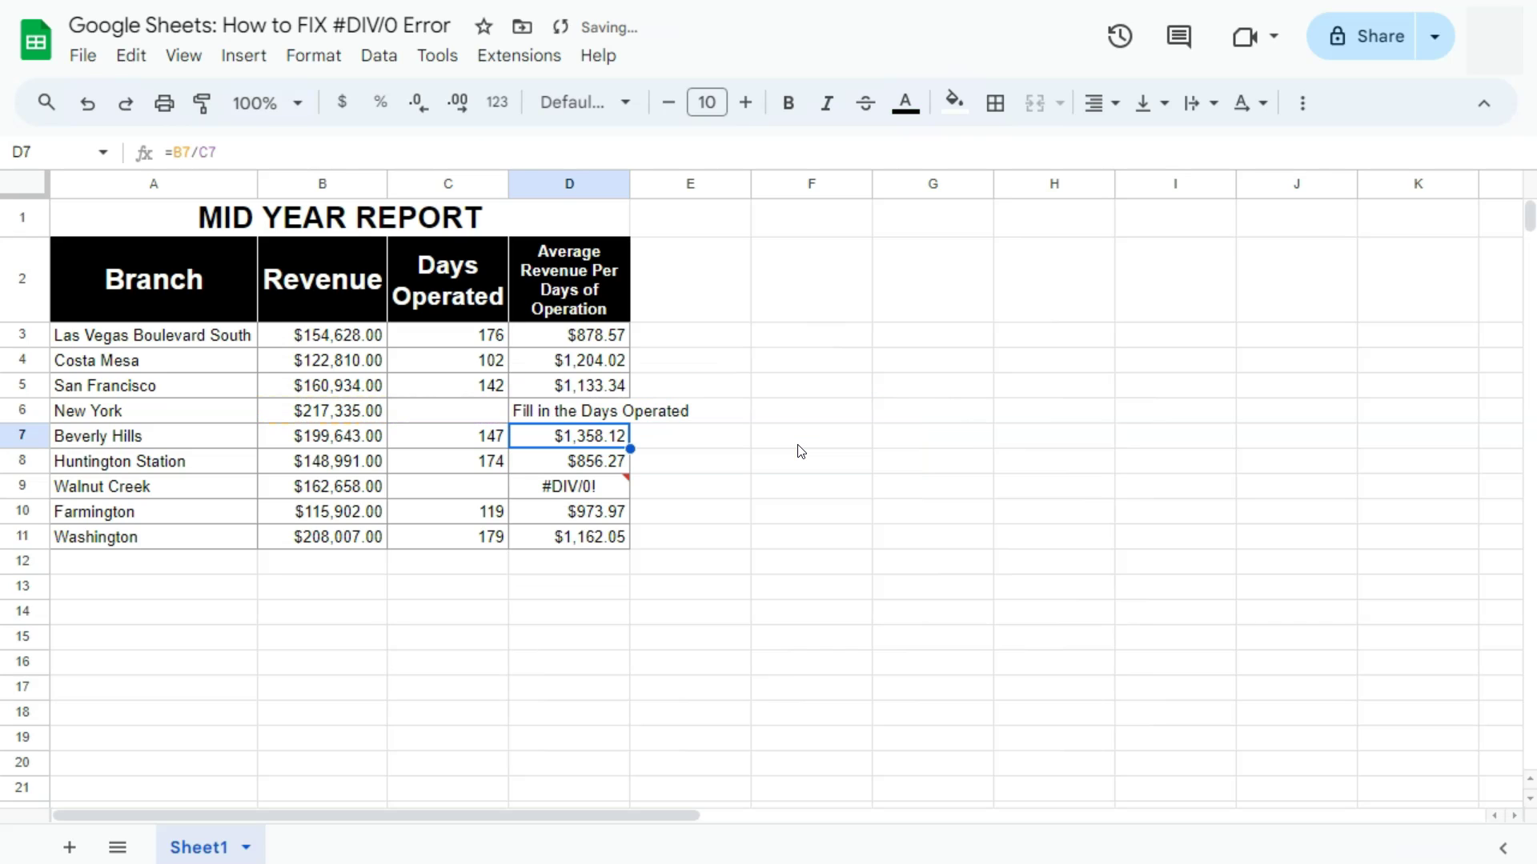
# Add a period so D6's message reads 'Fill in the Days Operated.'.
pyautogui.click(675, 405)
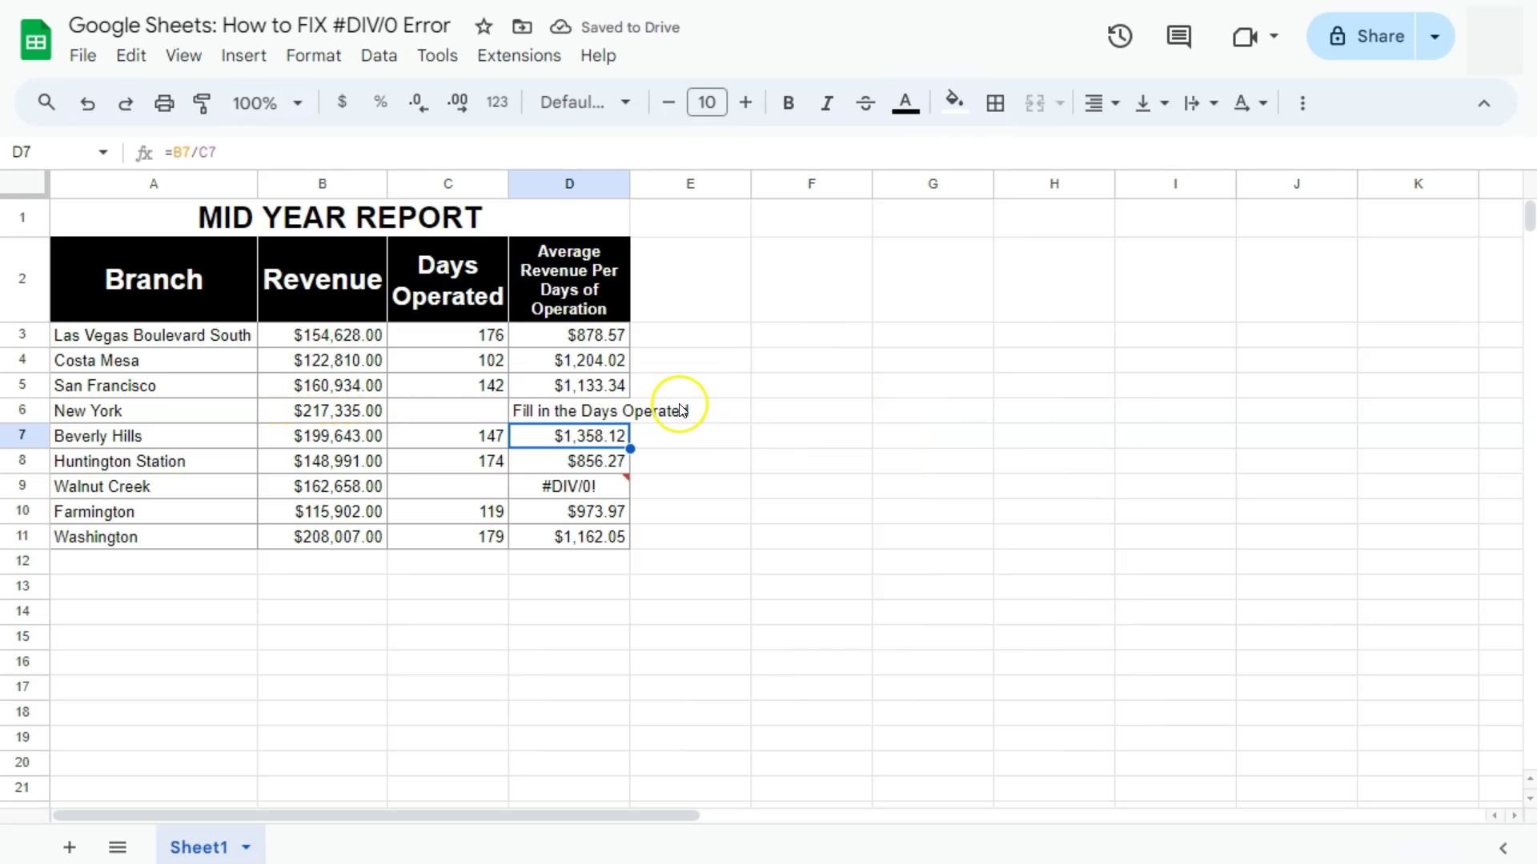
pyautogui.click(559, 412)
pyautogui.doubleClick(559, 412)
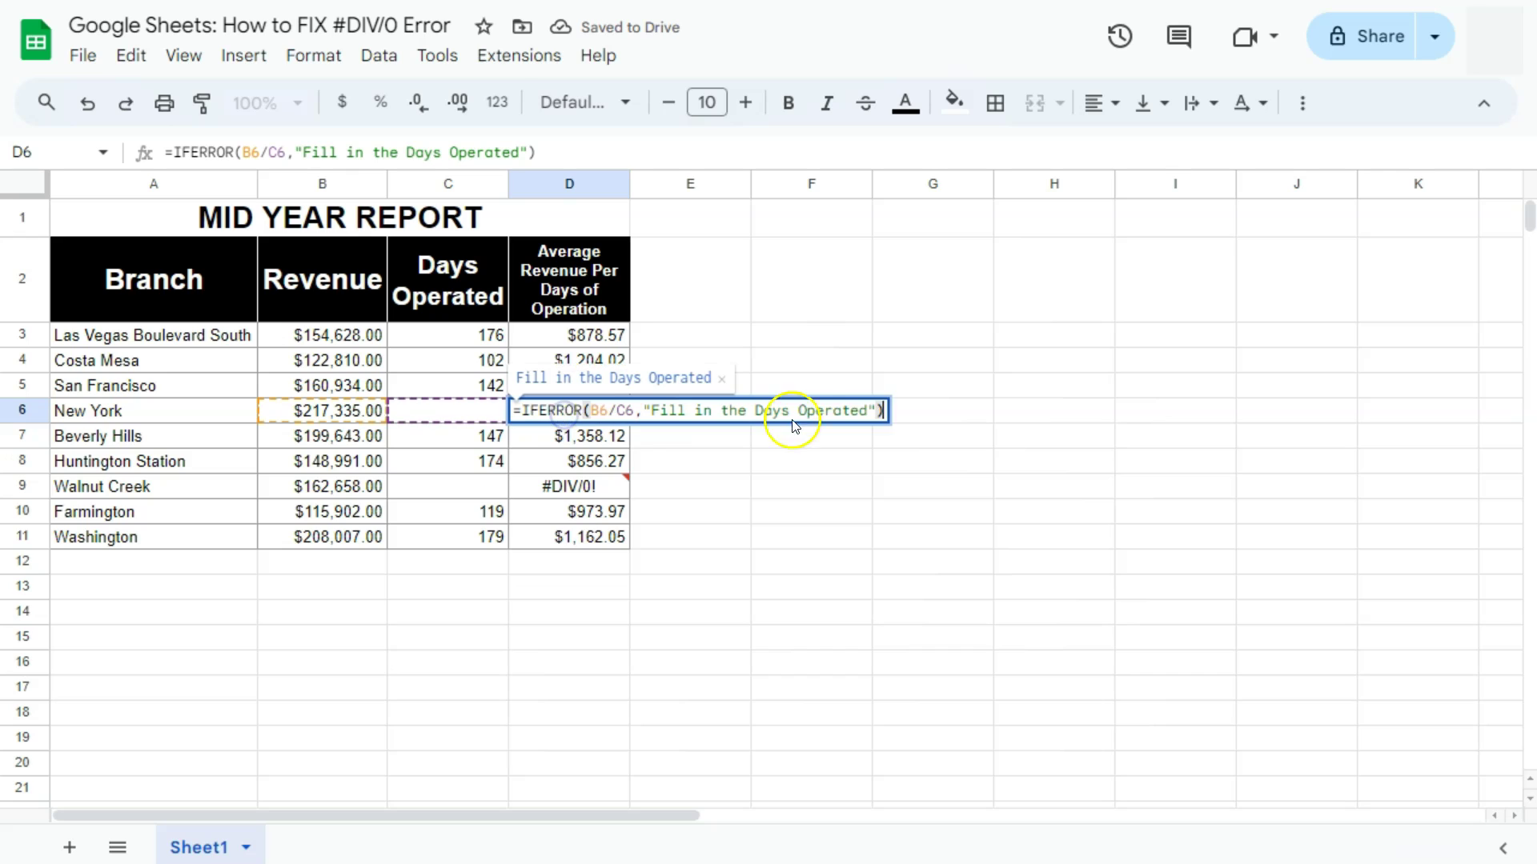
pyautogui.click(870, 410)
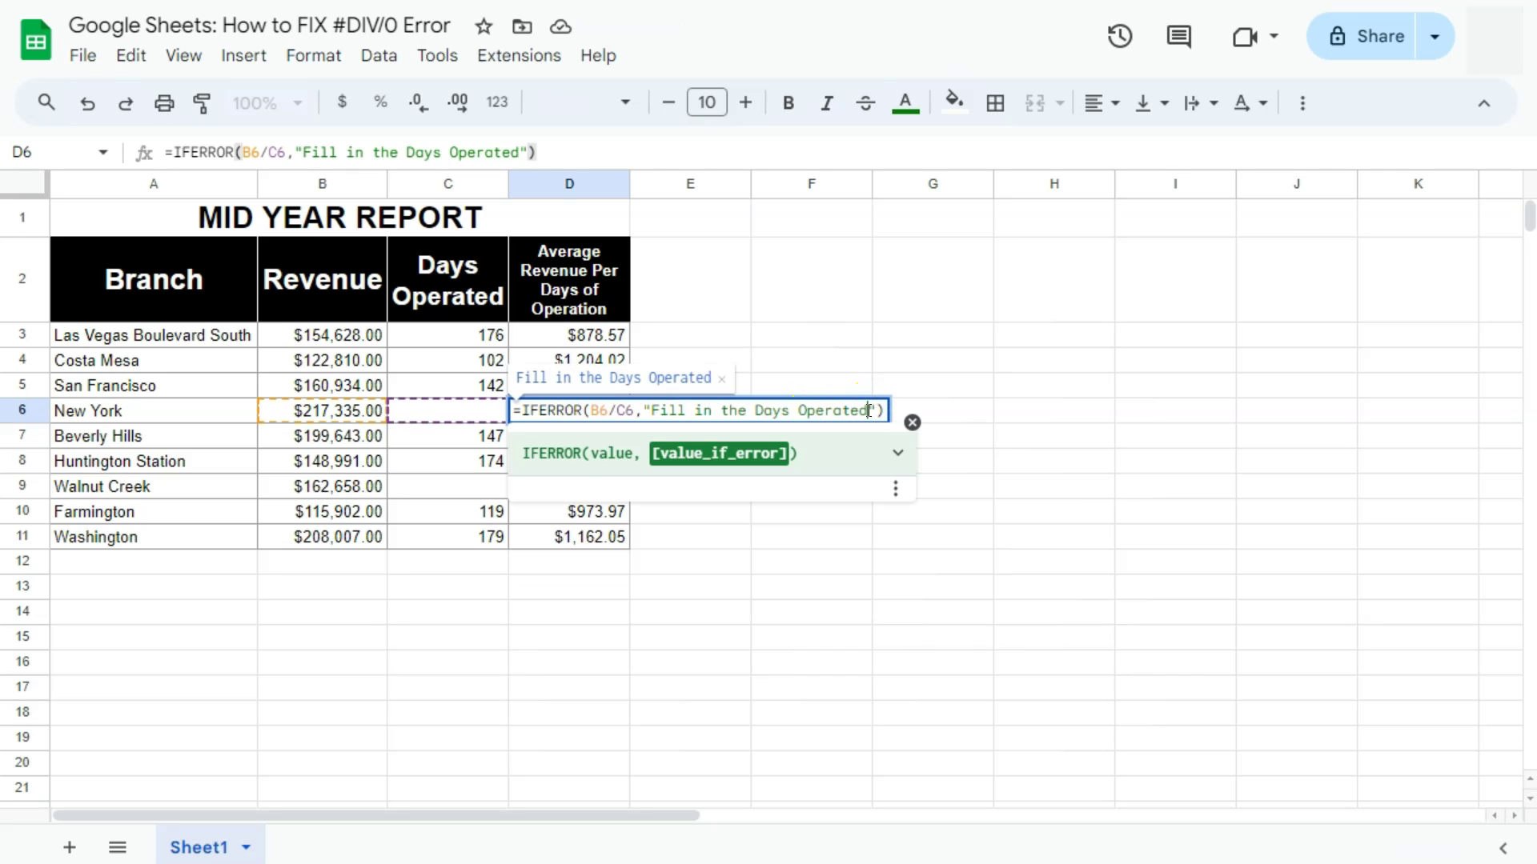
pyautogui.write('.')
pyautogui.press('Return')
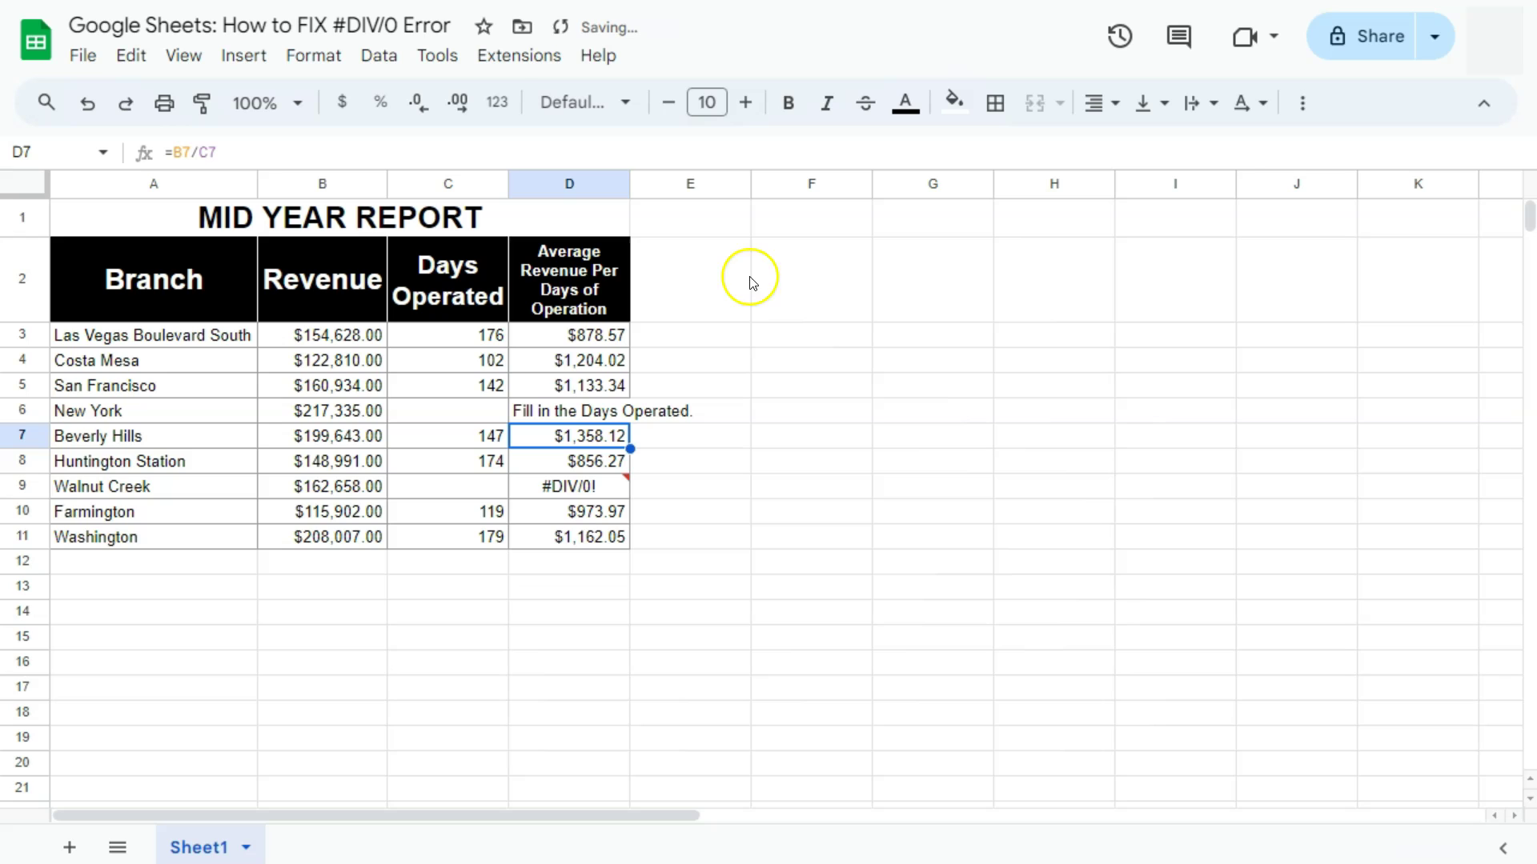
# Auto-fit column D, fill D6's IFERROR formula down to D11, and apply currency format.
pyautogui.doubleClick(630, 186)
pyautogui.click(658, 418)
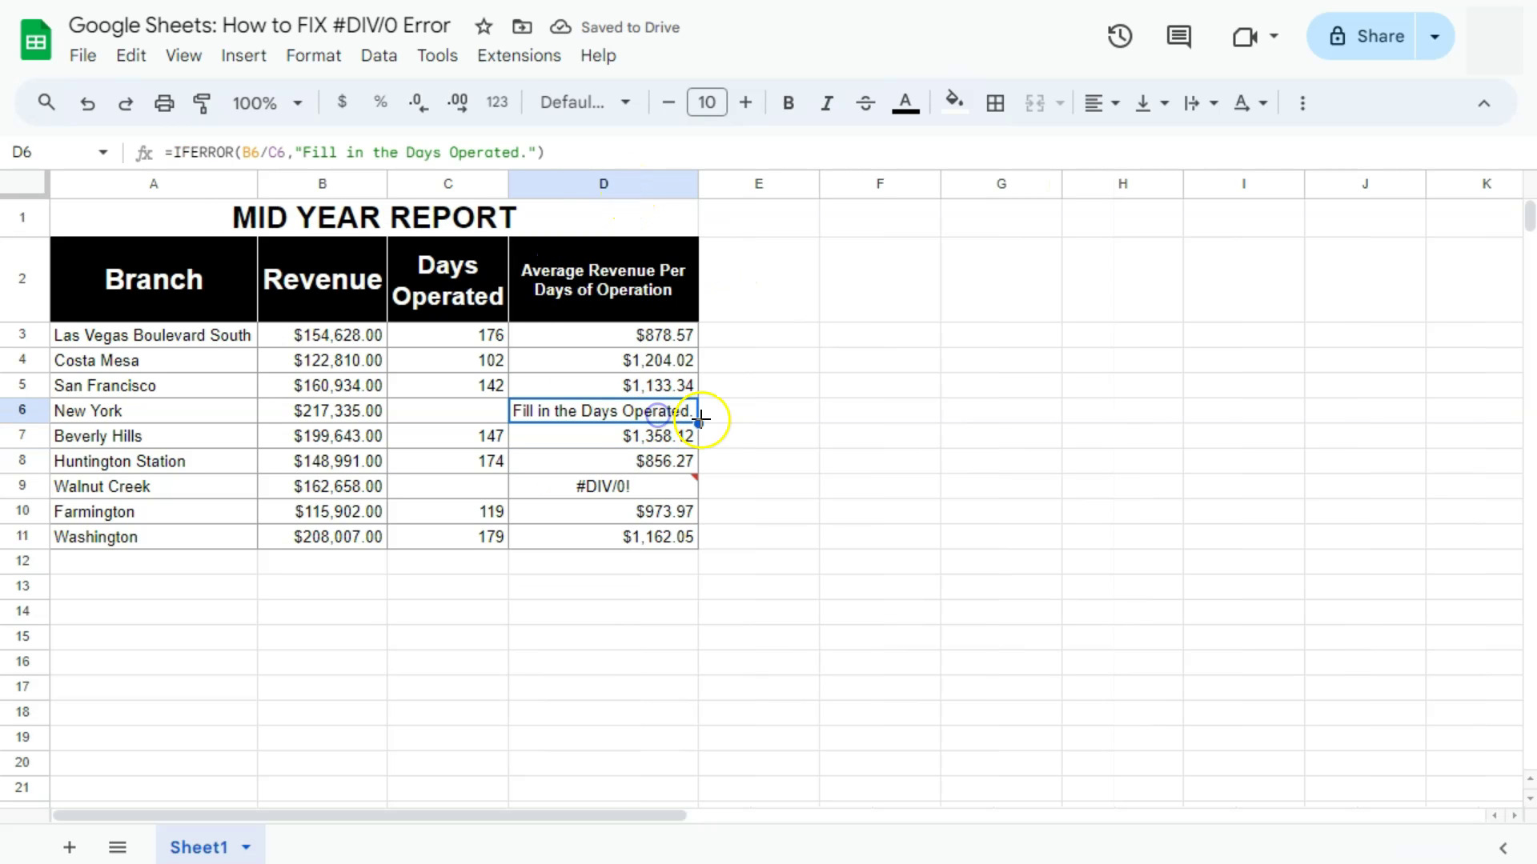
pyautogui.moveTo(699, 423); pyautogui.dragTo(692, 543)
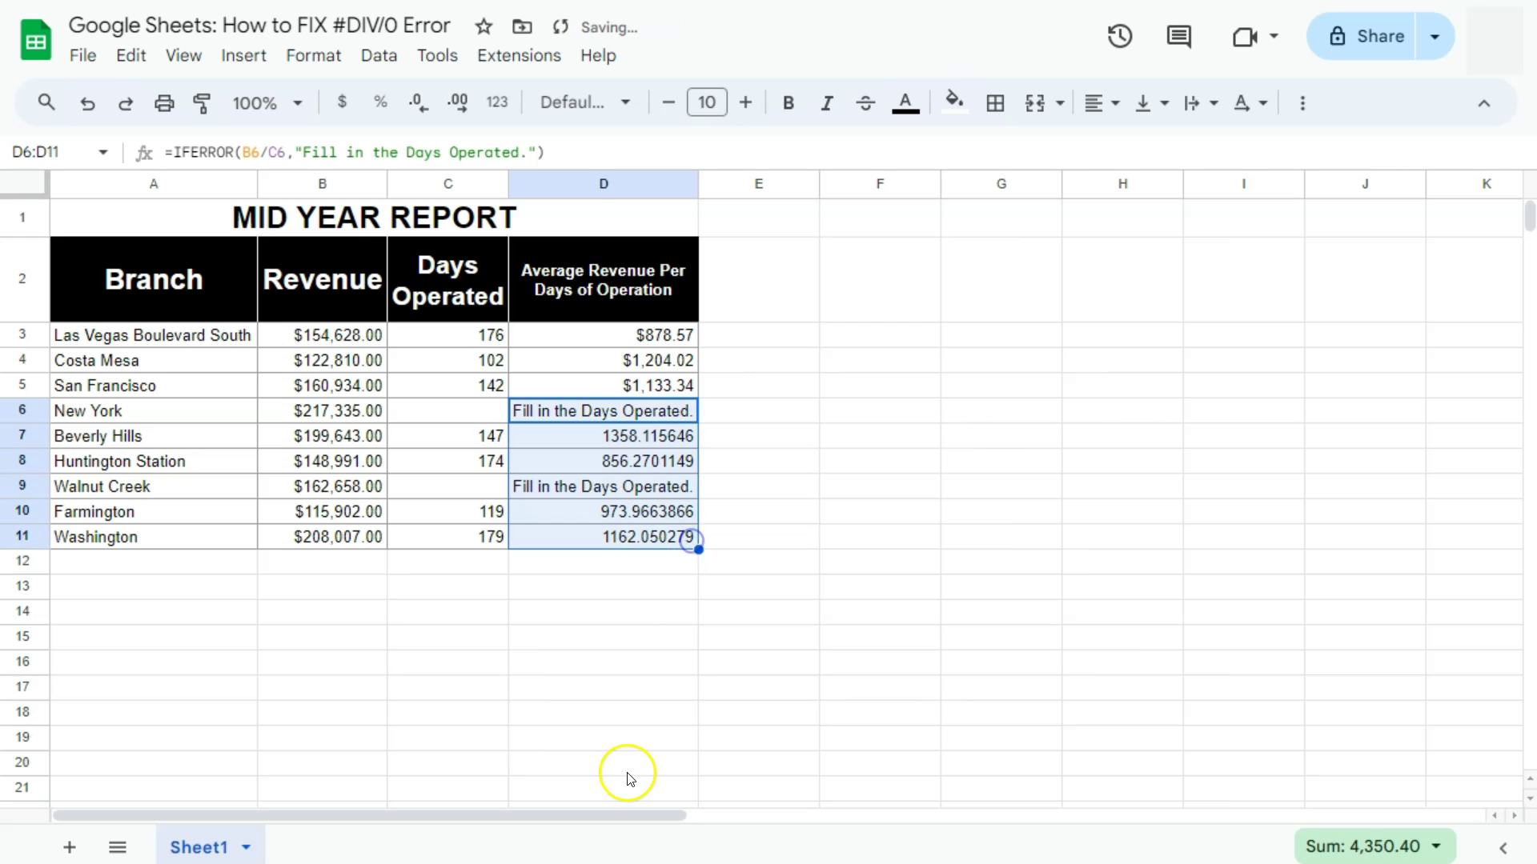
pyautogui.click(358, 117)
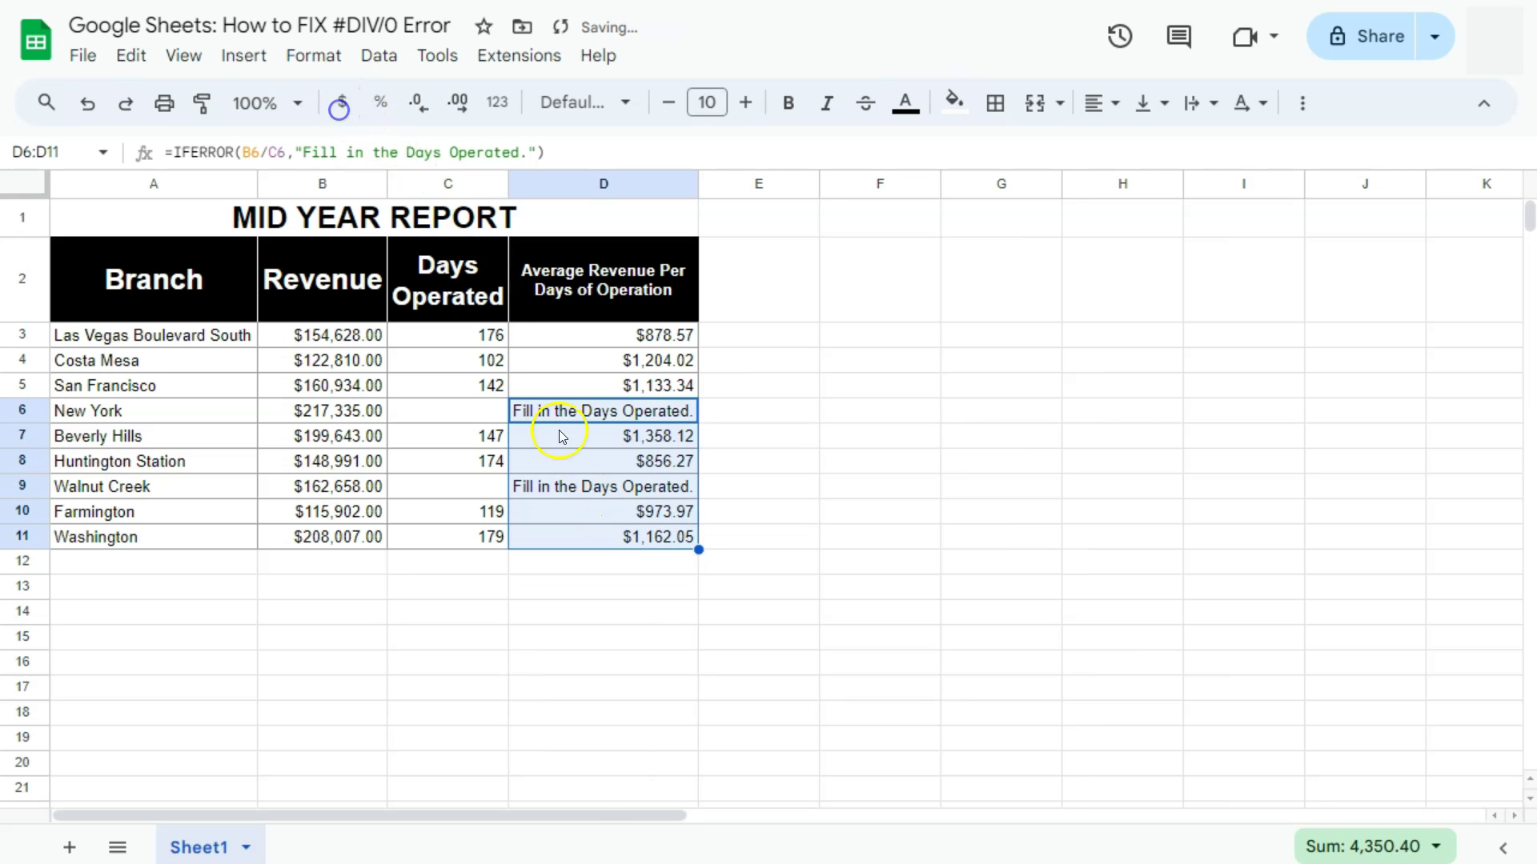
pyautogui.click(728, 414)
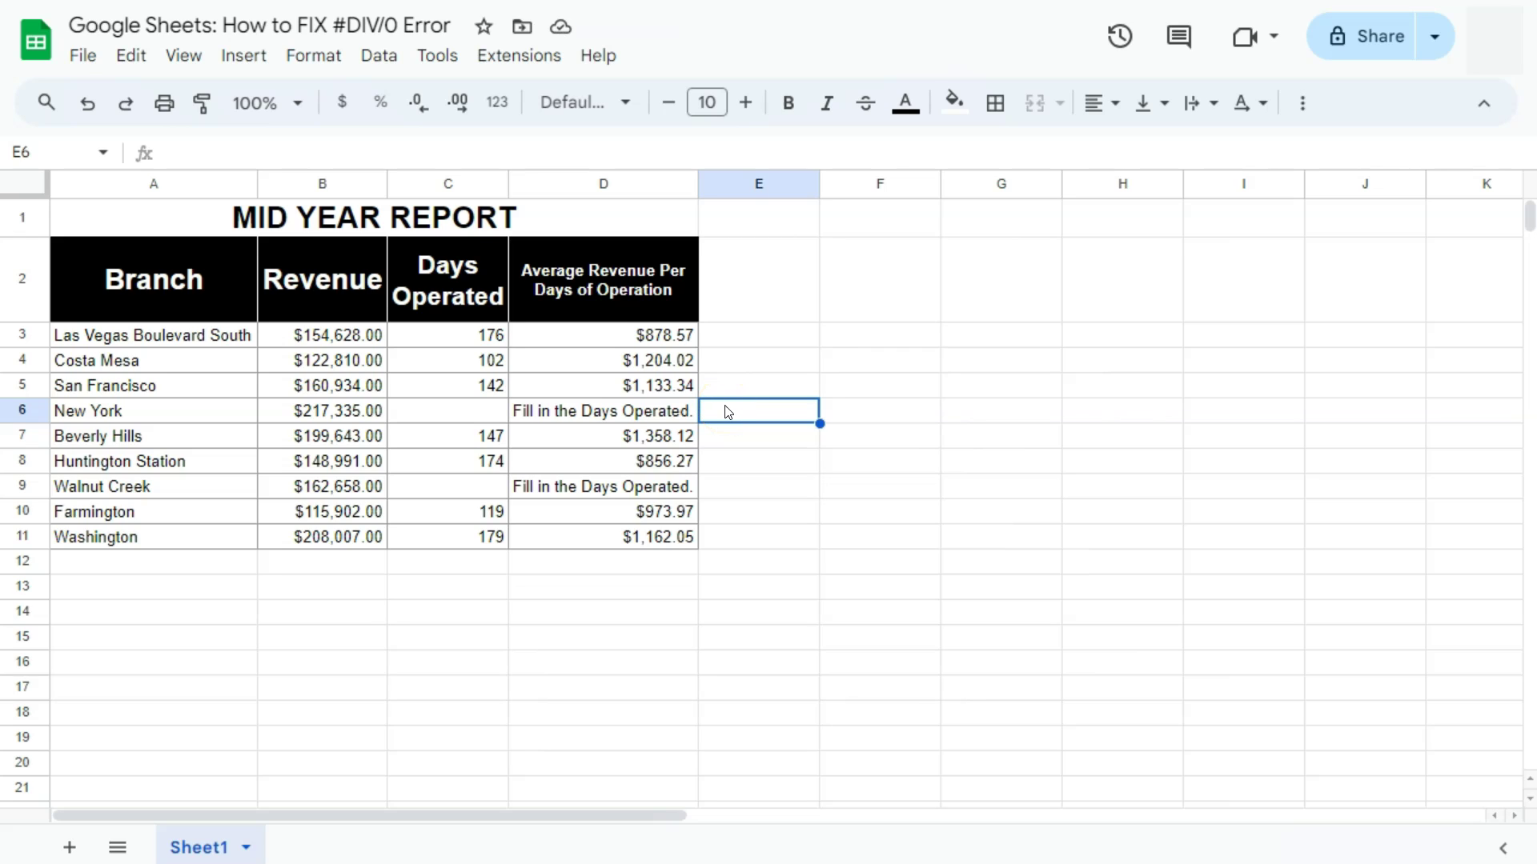
pyautogui.click(471, 411)
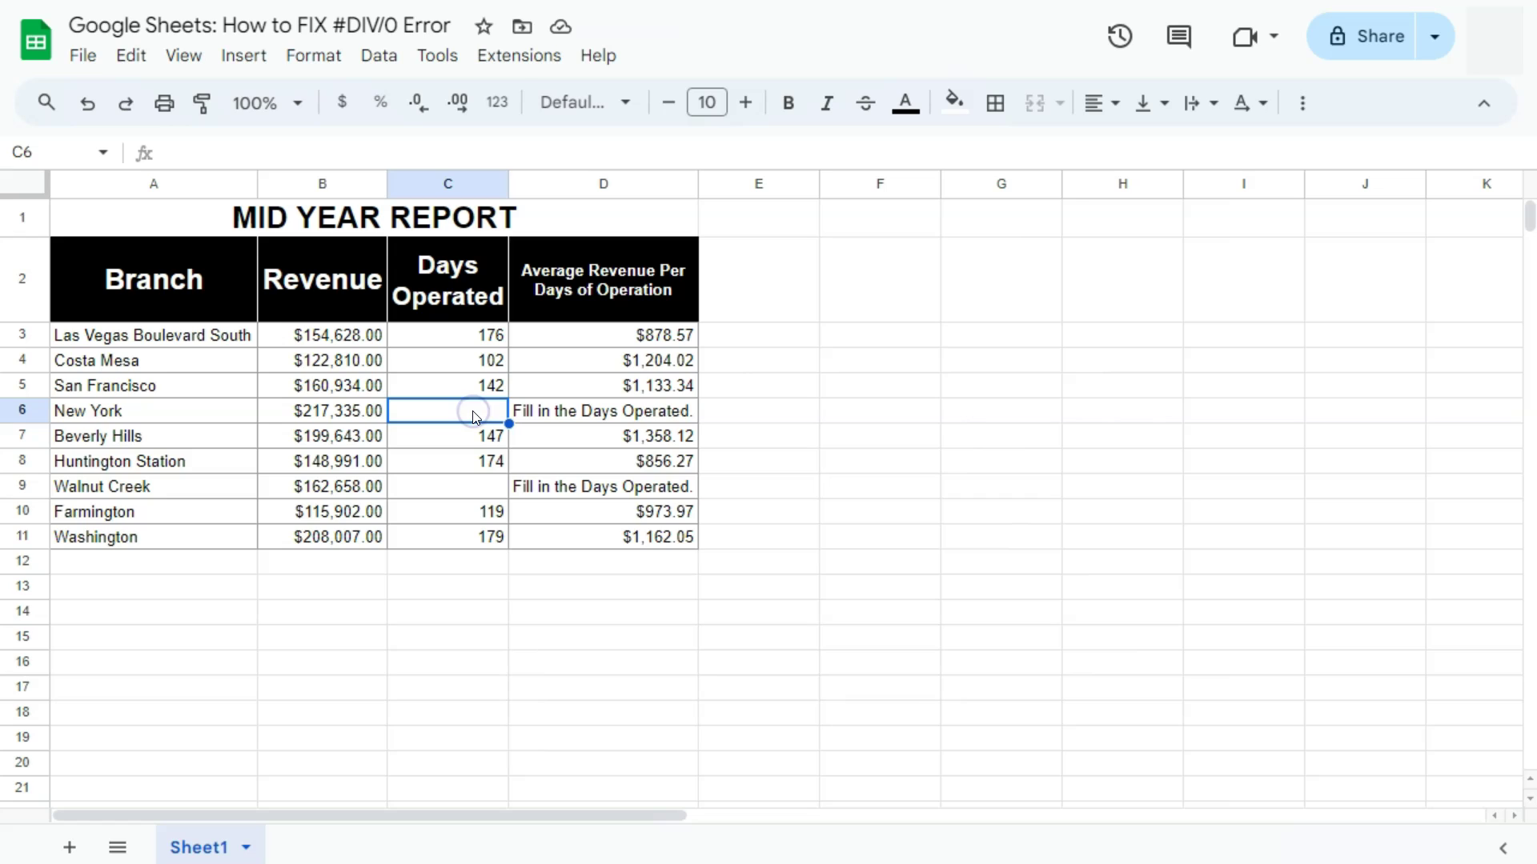
pyautogui.write('120')
pyautogui.press('Return')
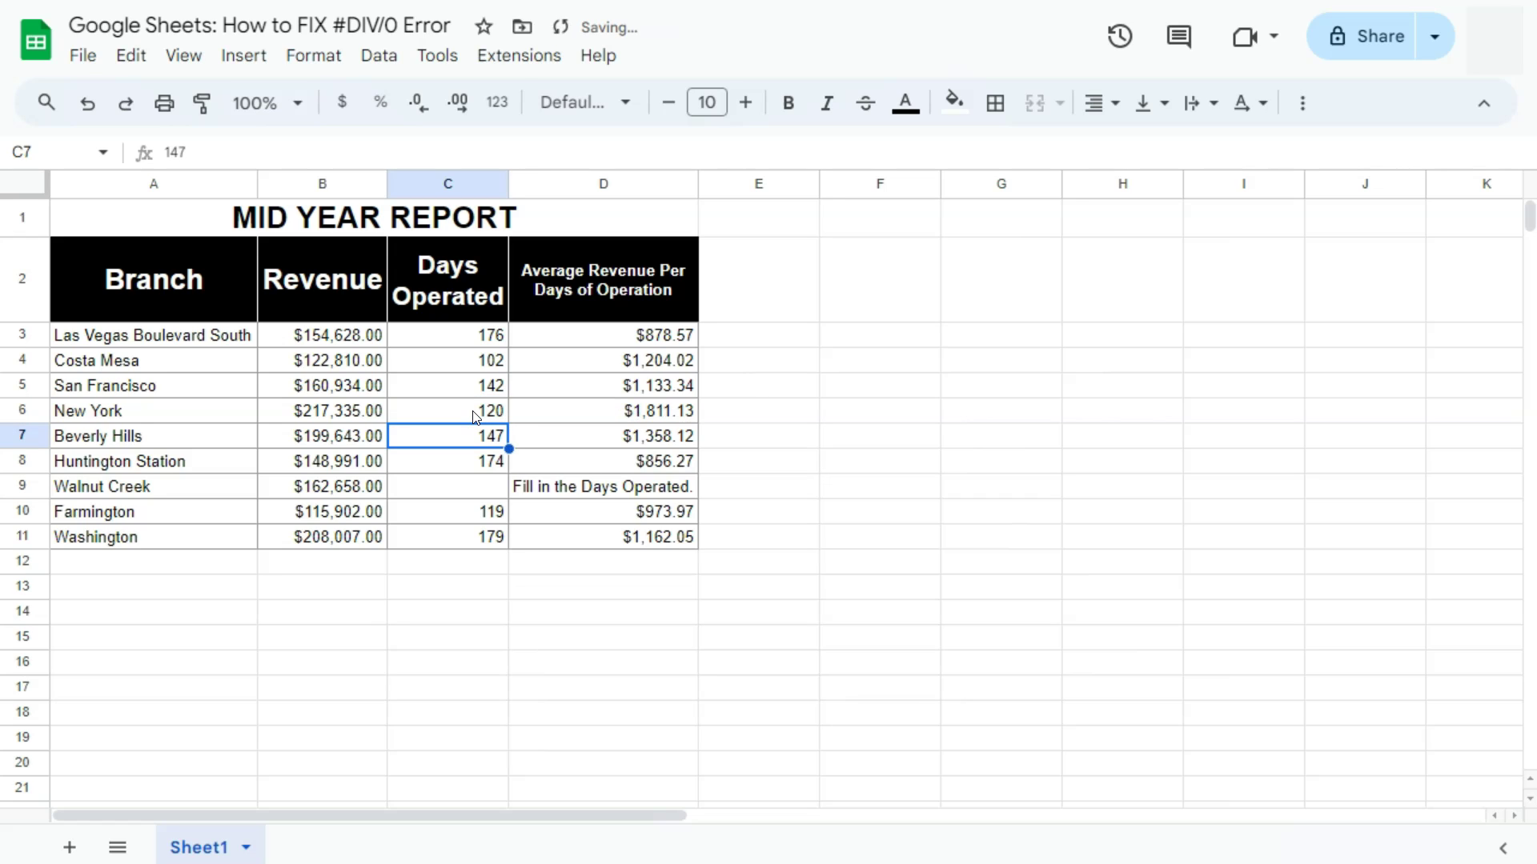
pyautogui.click(623, 412)
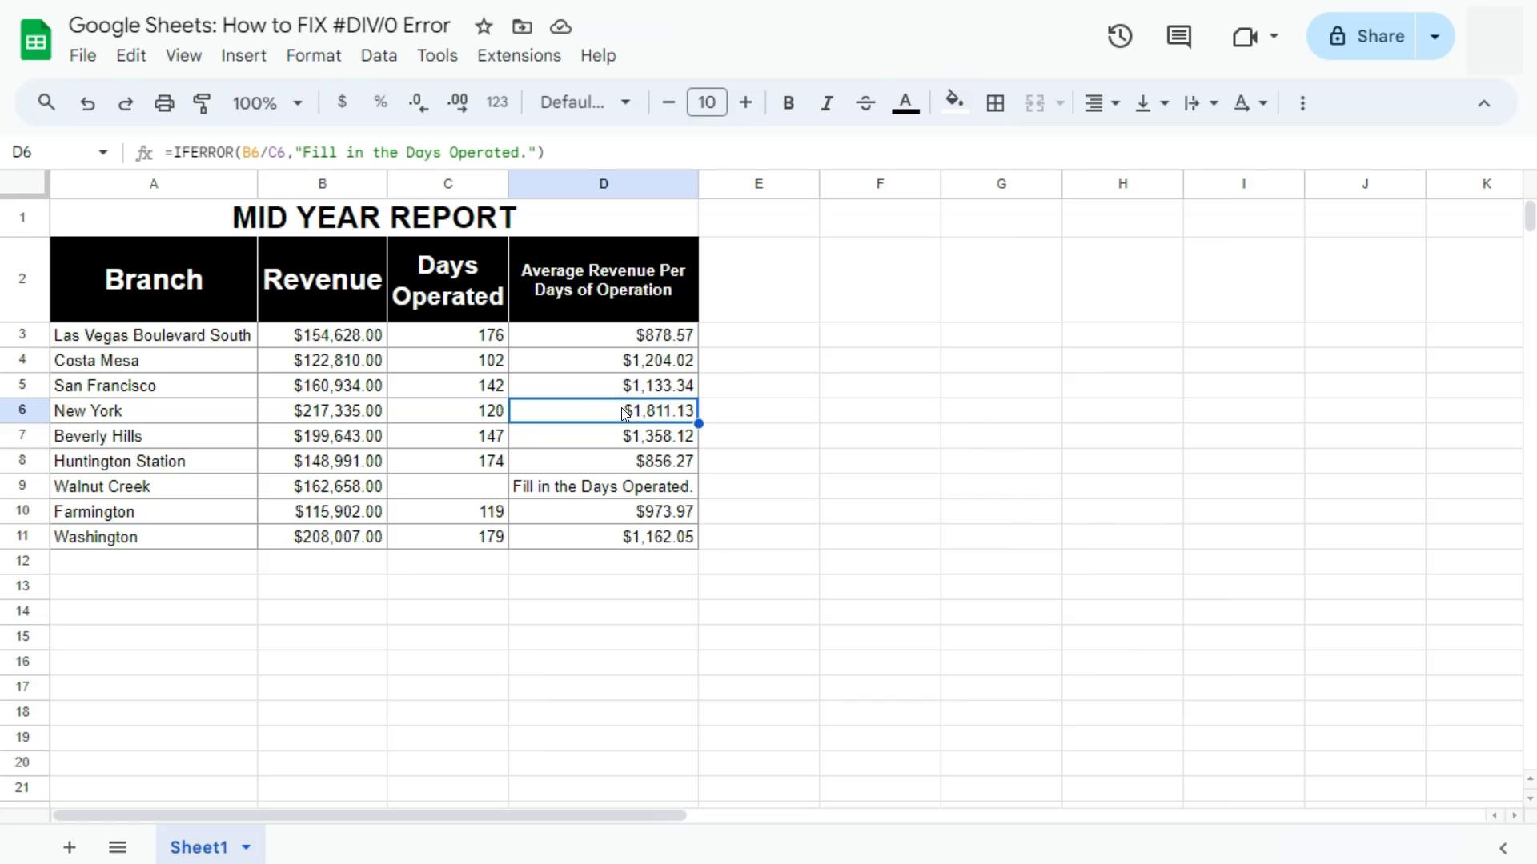
pyautogui.click(495, 487)
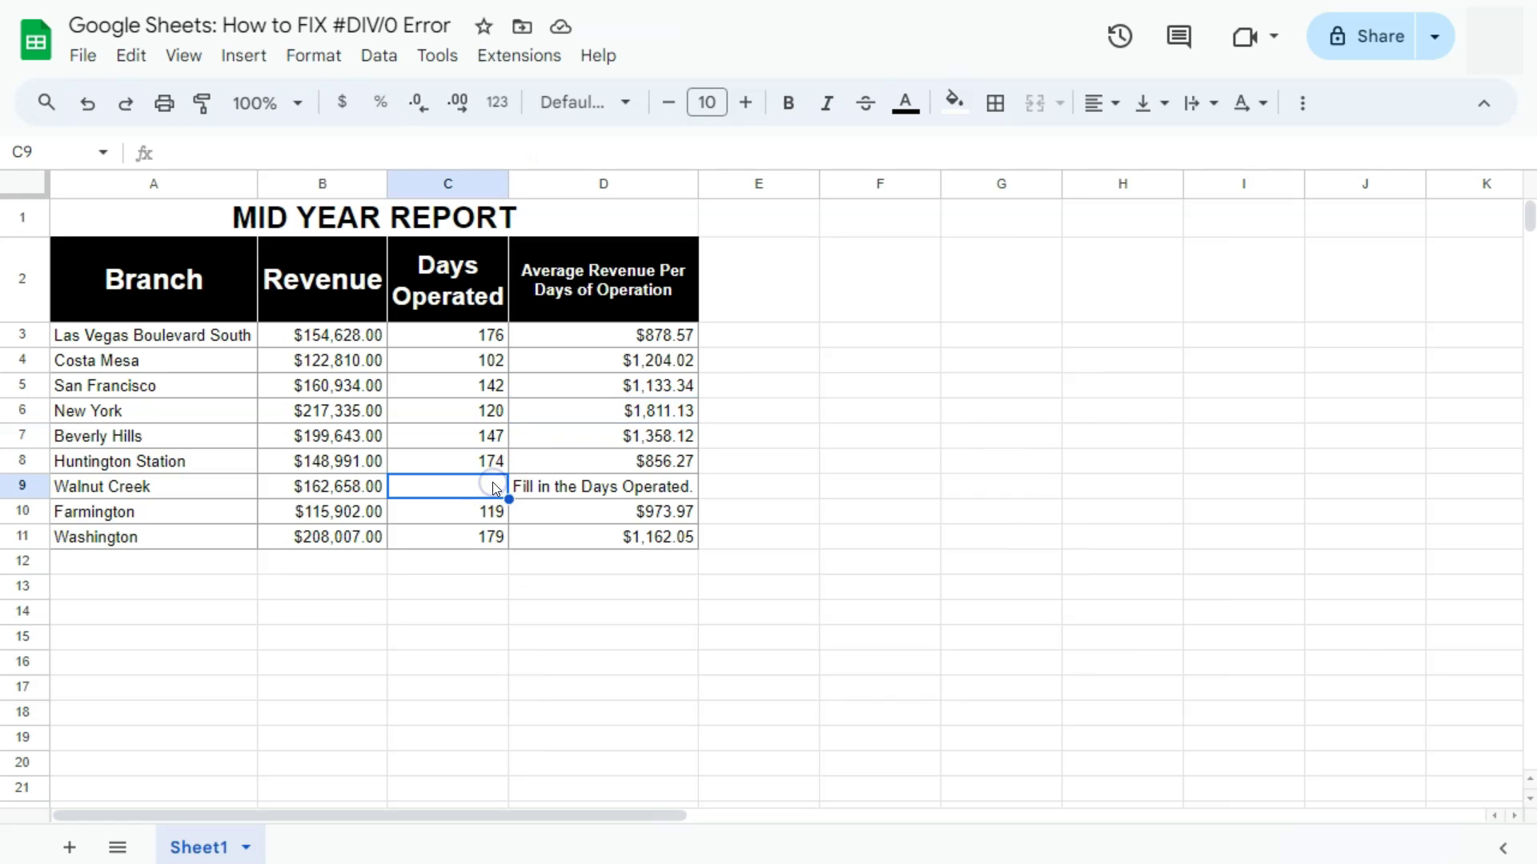
pyautogui.write('150')
pyautogui.press('Return')
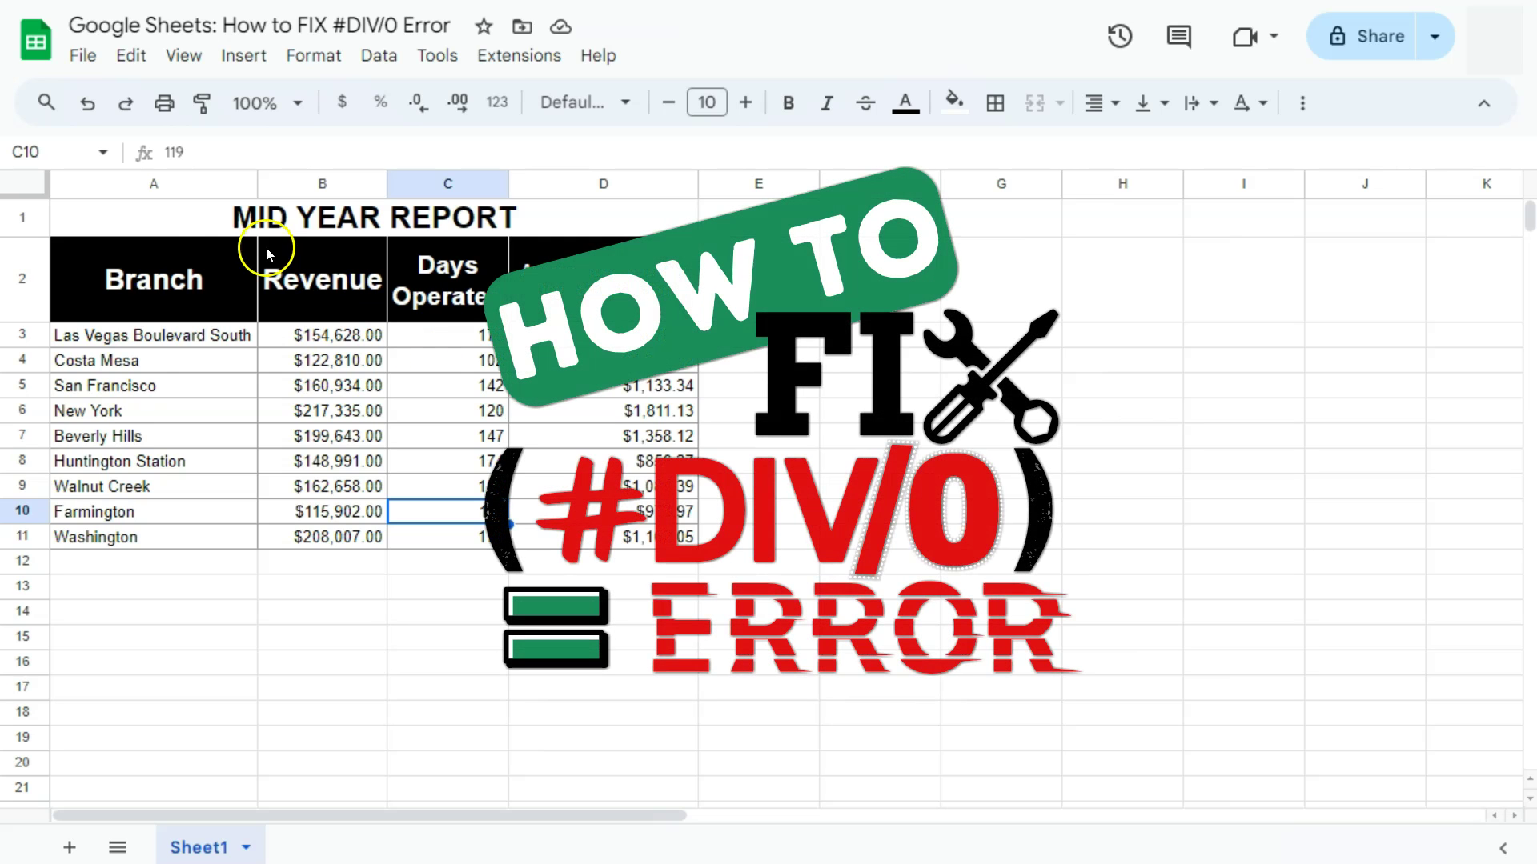
pyautogui.click(87, 103)
pyautogui.click(88, 103)
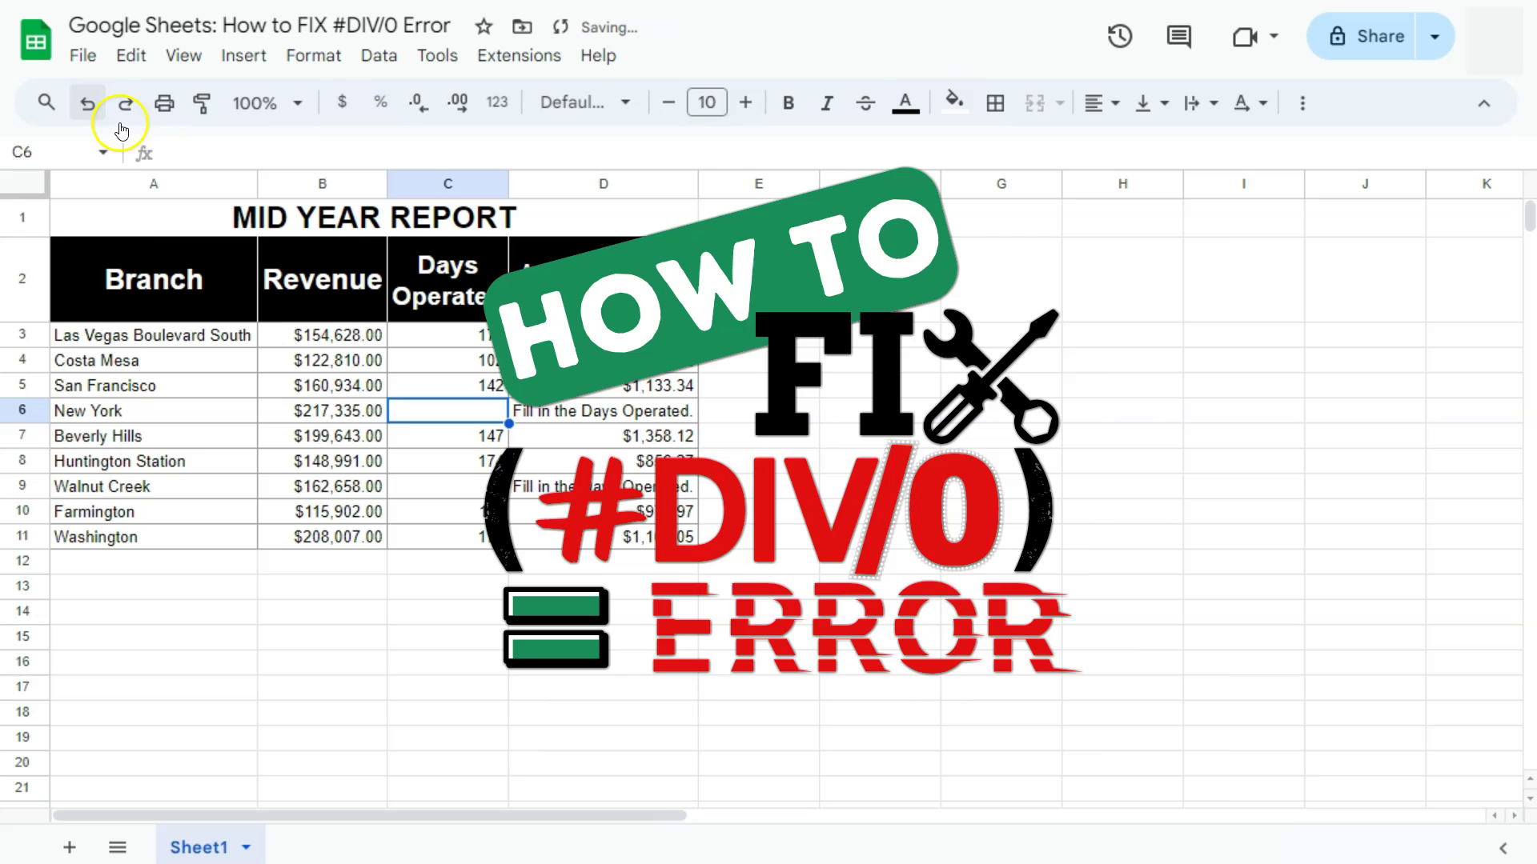
pyautogui.click(800, 340)
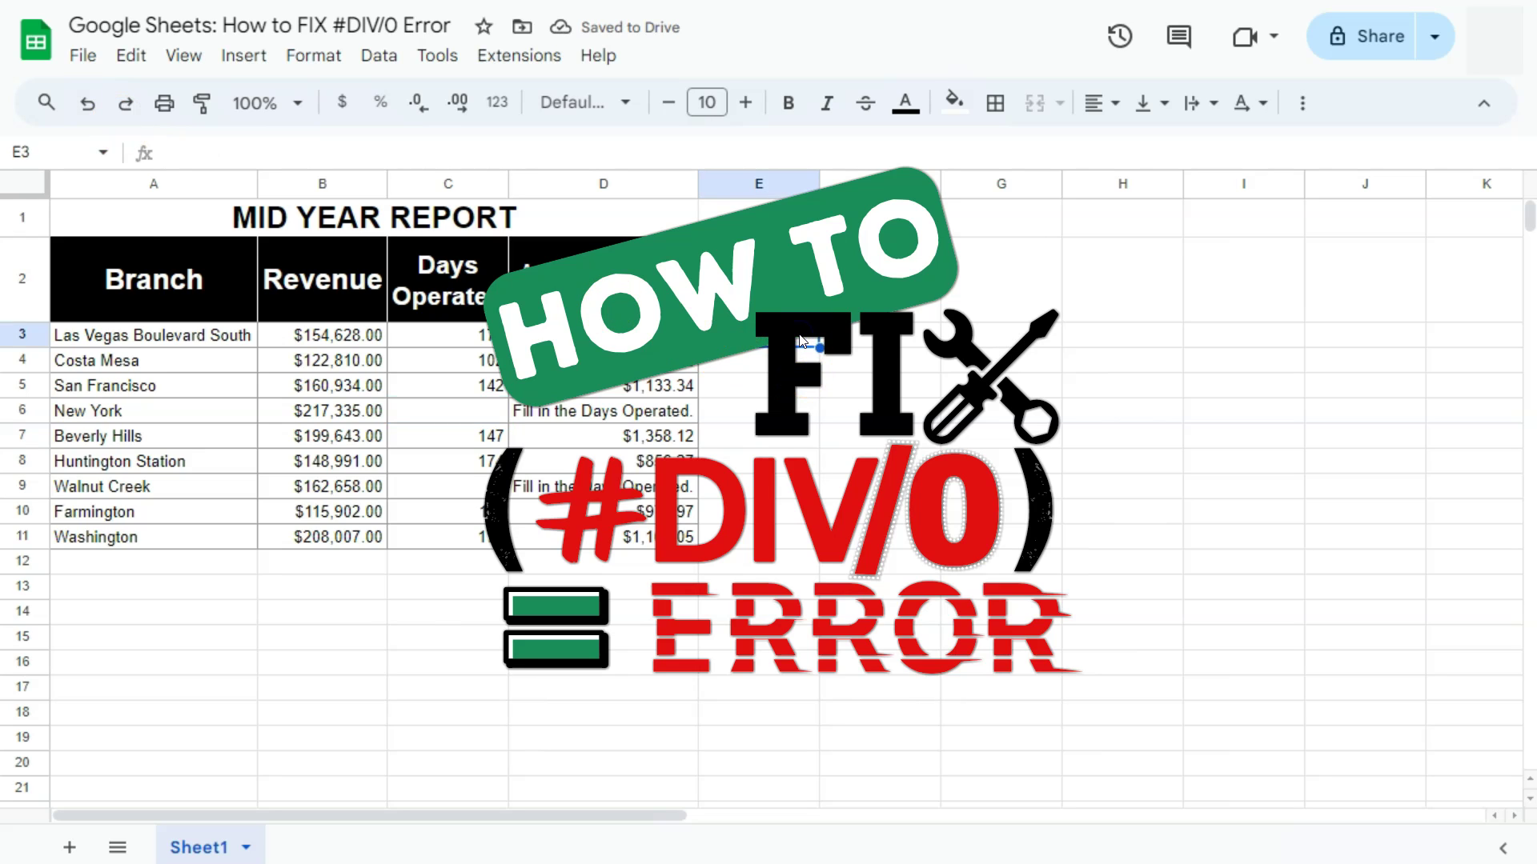